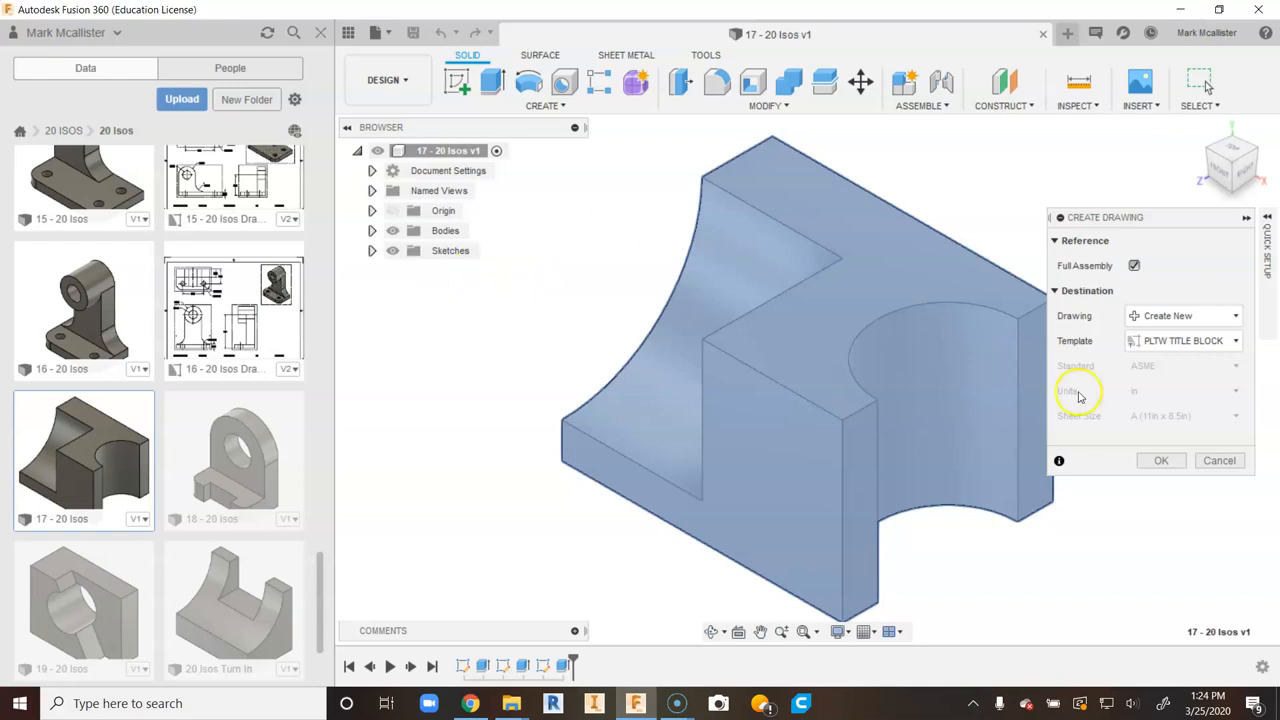
# Create a drawing from the PLTW title block template and place the front base view low on the sheet at 1:4 scale.
pyautogui.click(1159, 460)
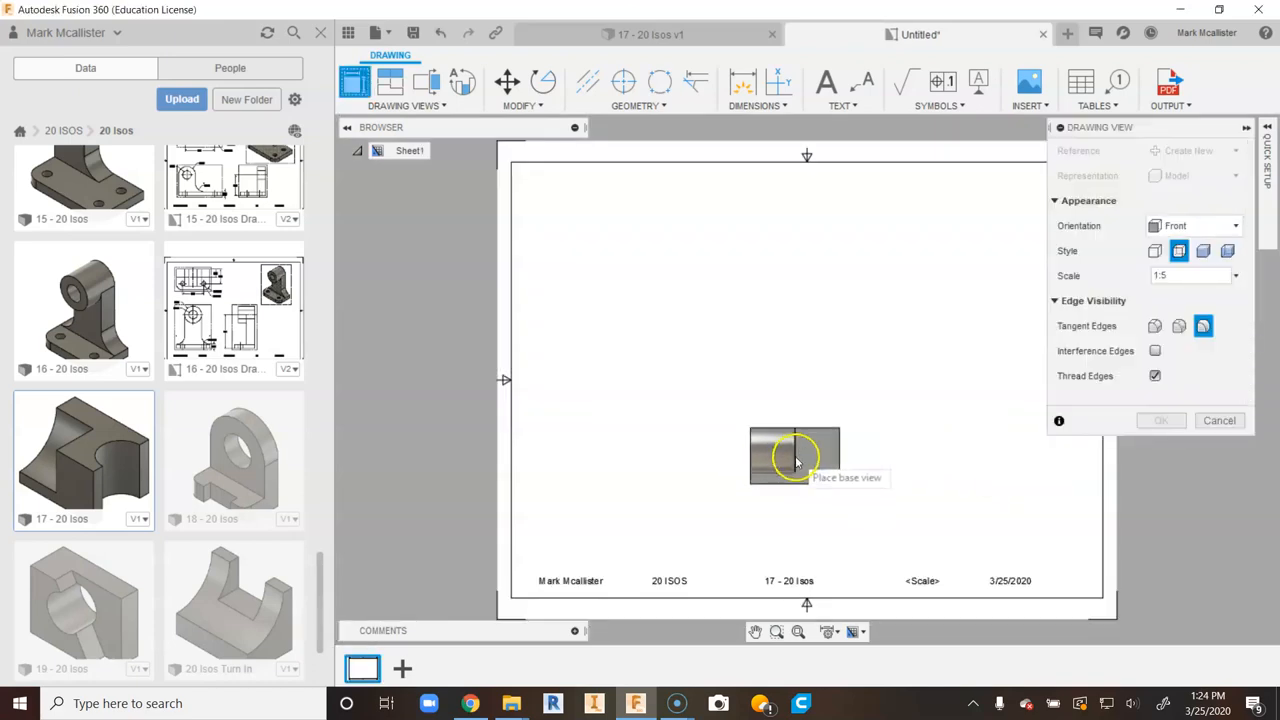
pyautogui.click(1165, 276)
pyautogui.click(1236, 276)
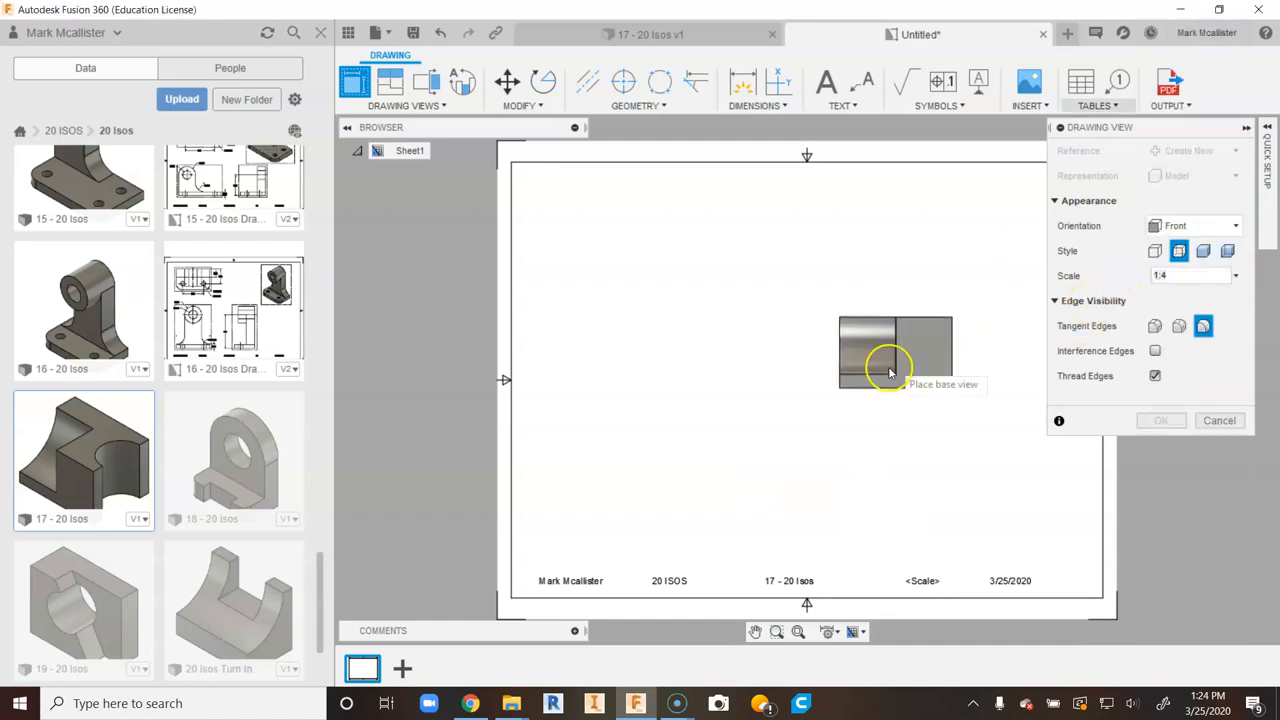
pyautogui.click(806, 472)
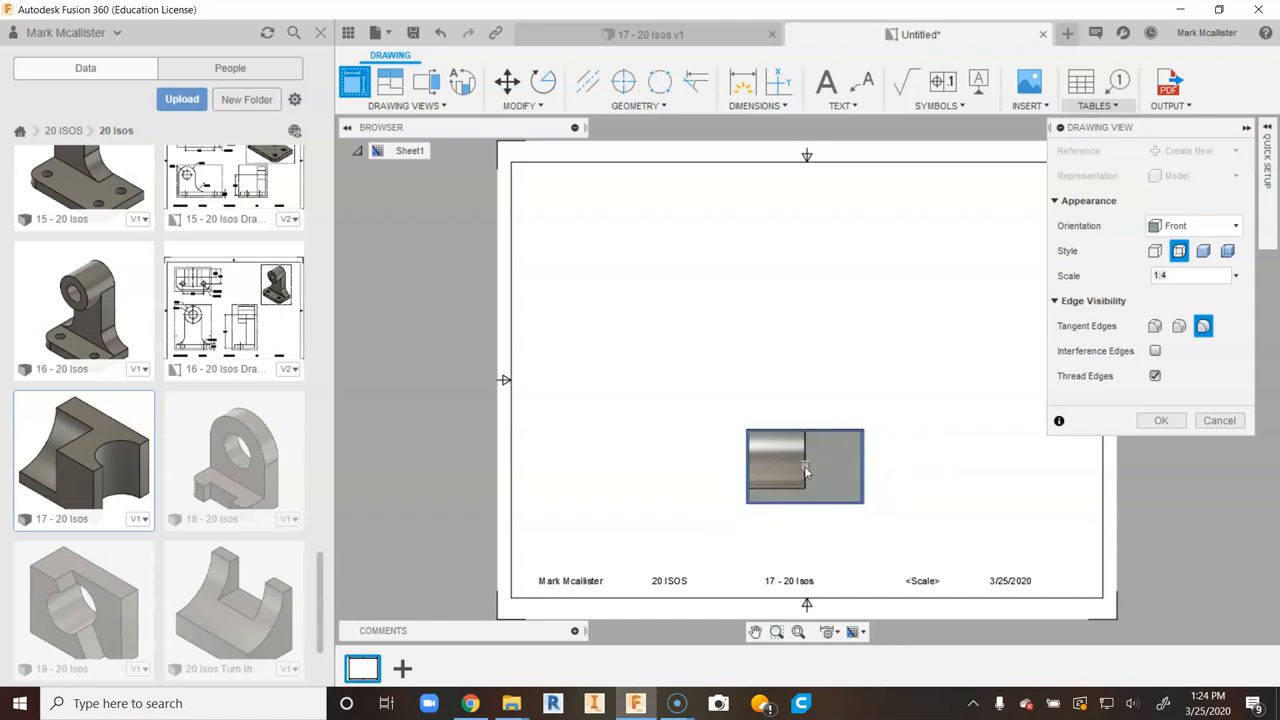
pyautogui.click(1161, 420)
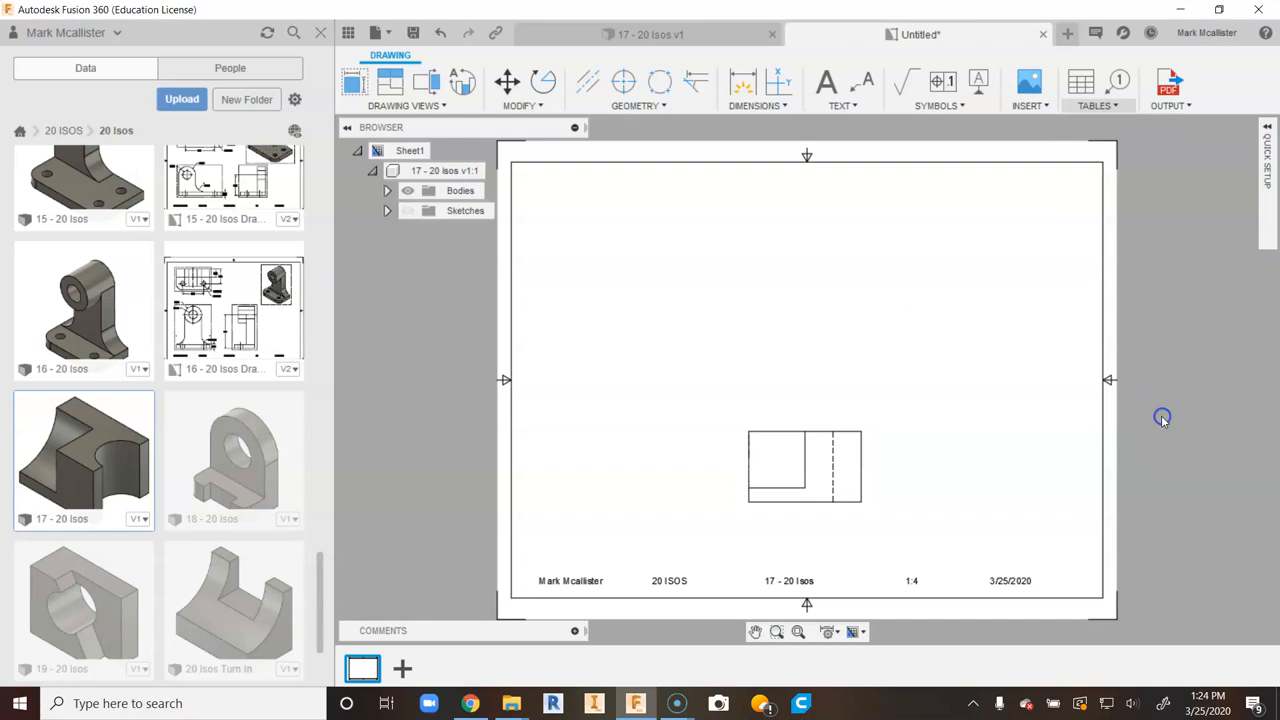
# Project a top view, a right side view and a left side view from the front view.
pyautogui.click(390, 82)
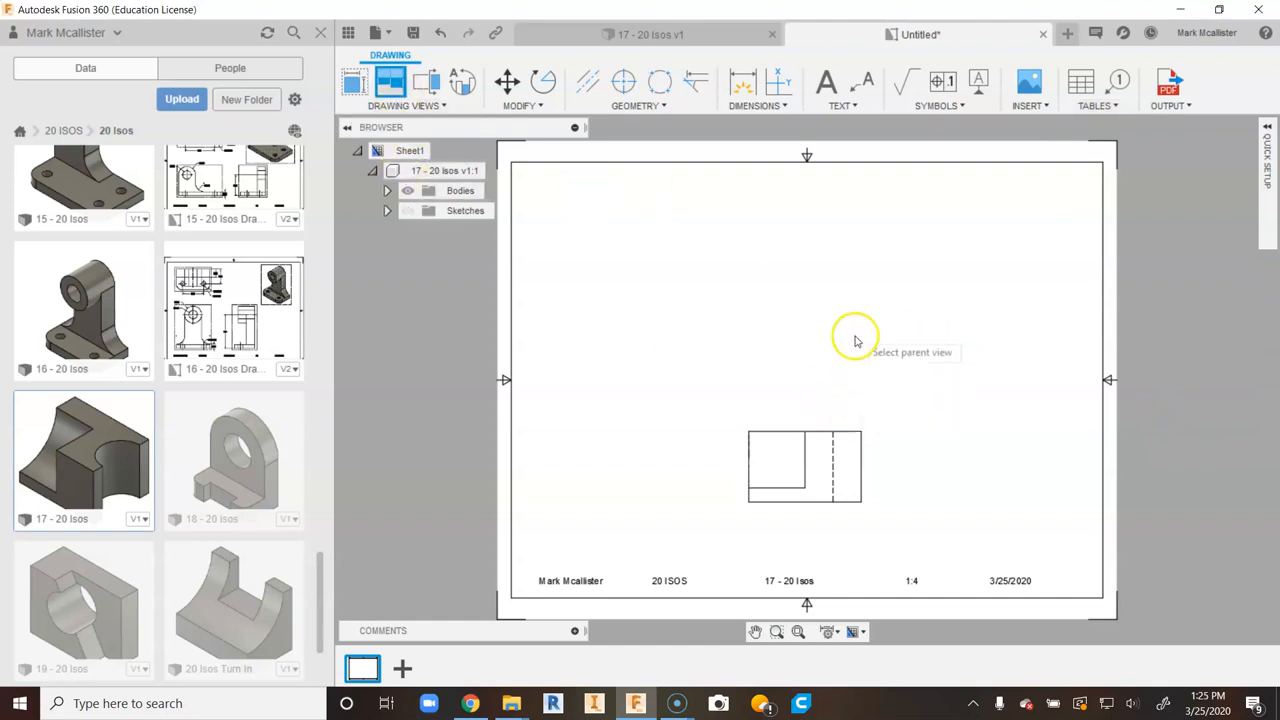
pyautogui.click(822, 480)
pyautogui.click(800, 288)
pyautogui.click(980, 468)
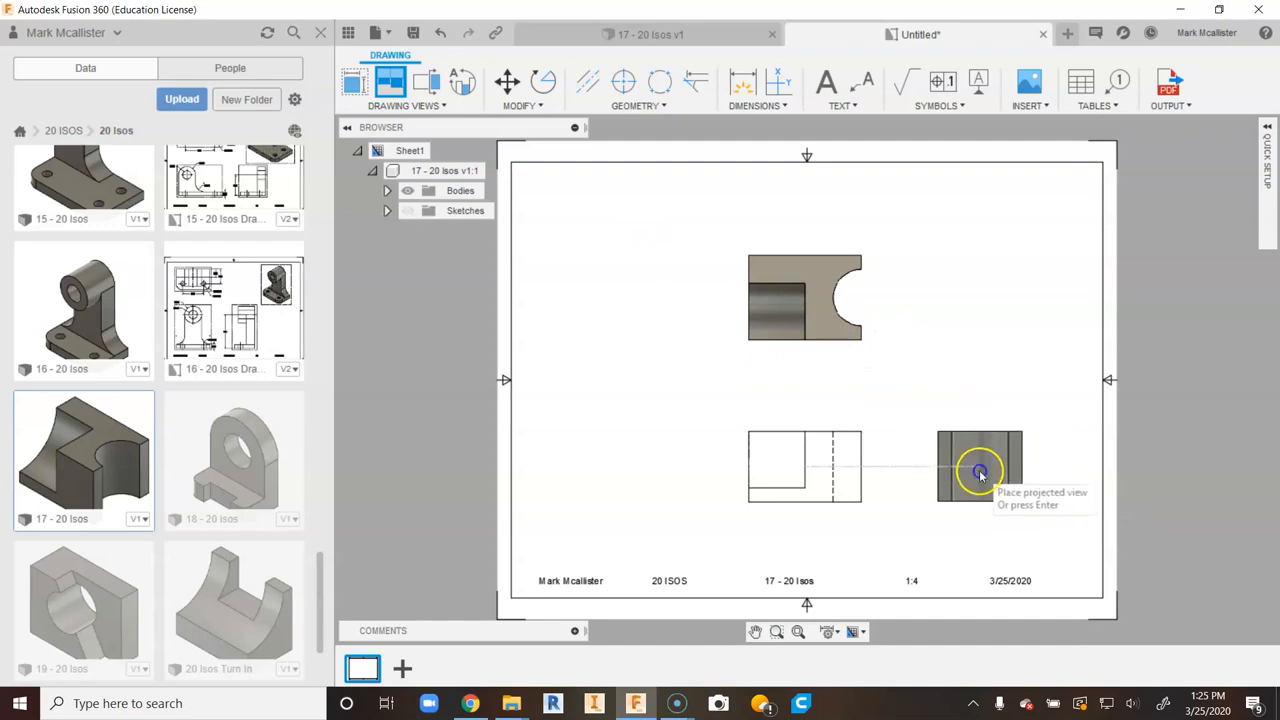
pyautogui.click(631, 466)
pyautogui.rightClick(600, 340)
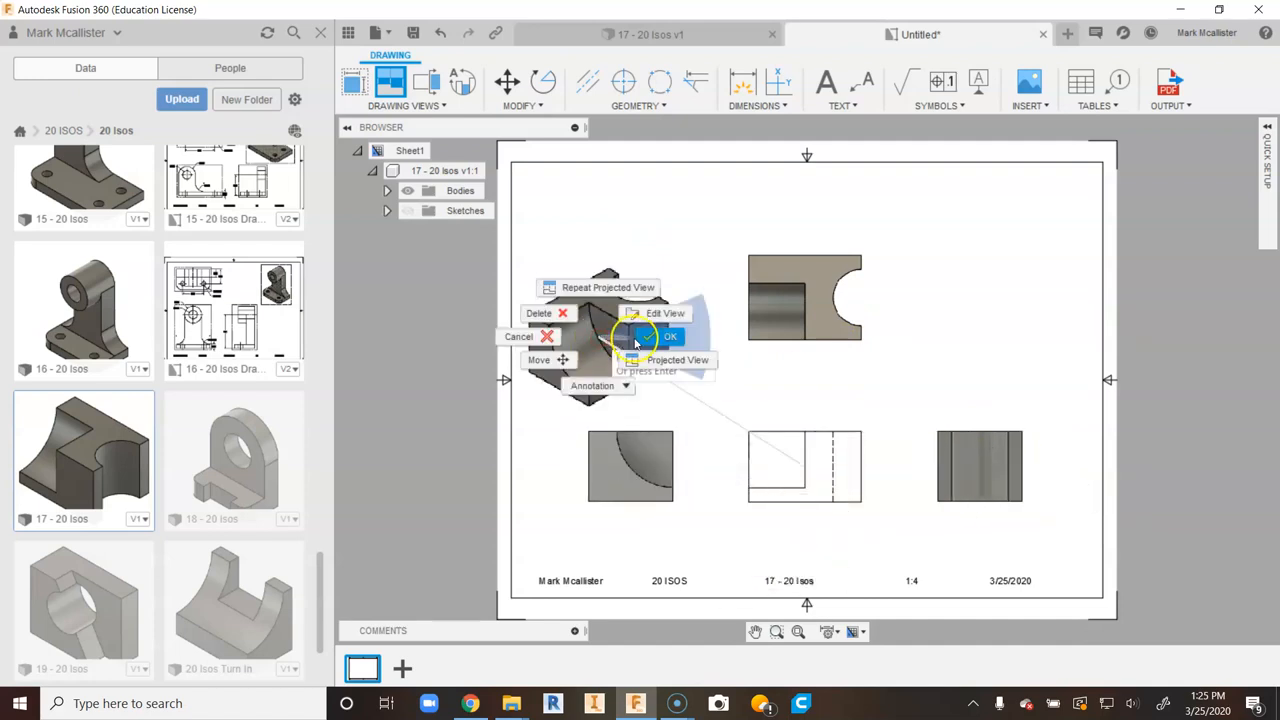
pyautogui.click(660, 340)
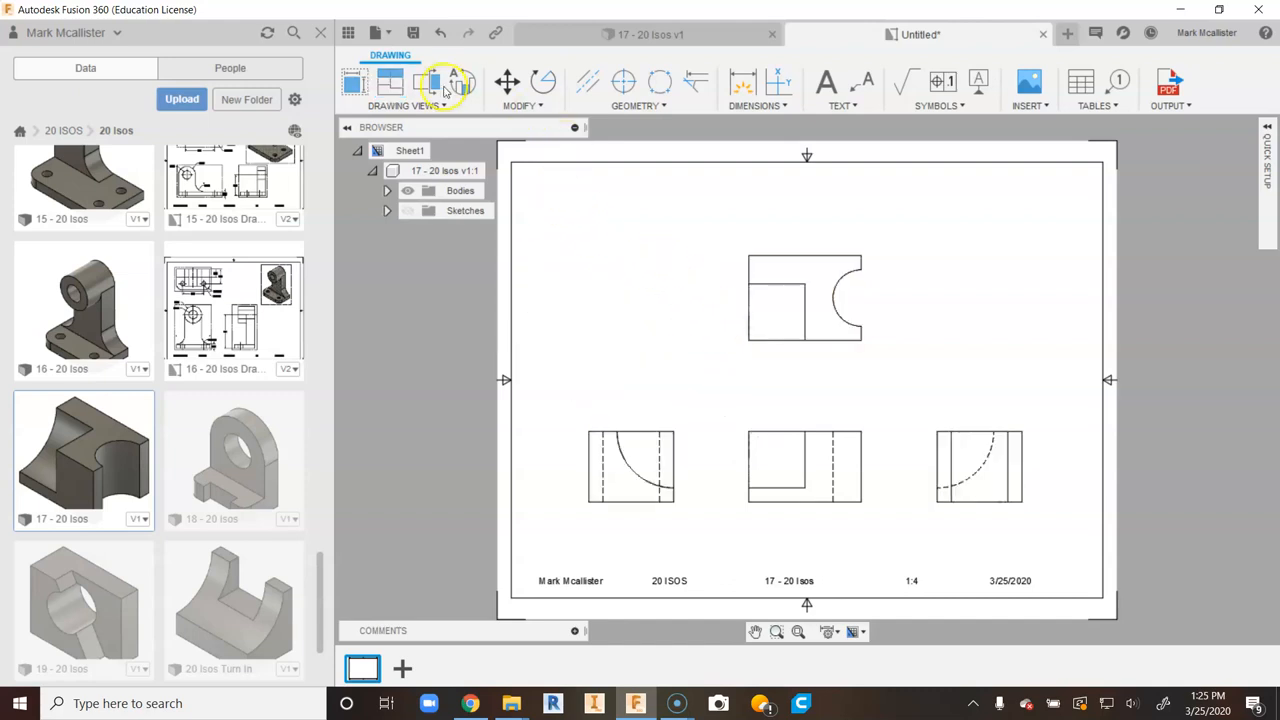
# Project an isometric view from the front view into the sheet's upper-right corner and set its style to shaded.
pyautogui.click(390, 82)
pyautogui.click(785, 455)
pyautogui.click(973, 262)
pyautogui.rightClick(973, 265)
pyautogui.click(1030, 266)
pyautogui.click(1031, 342)
pyautogui.doubleClick(1035, 326)
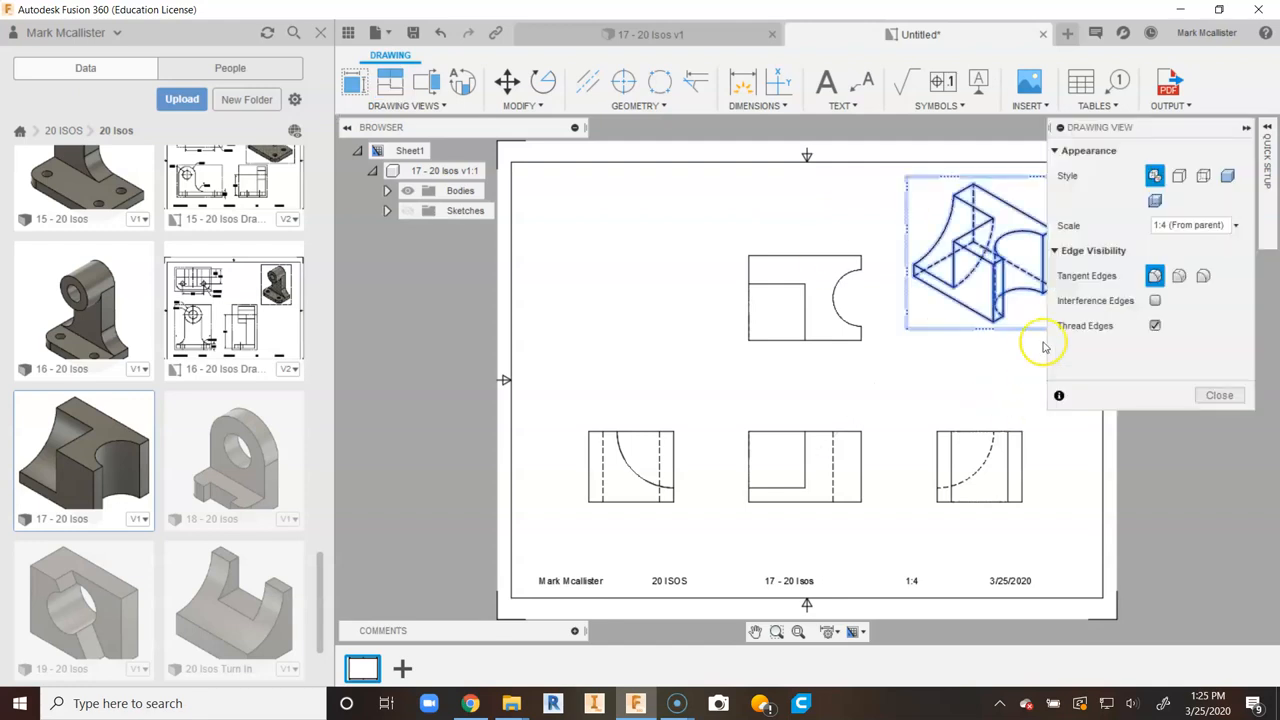
pyautogui.click(1229, 178)
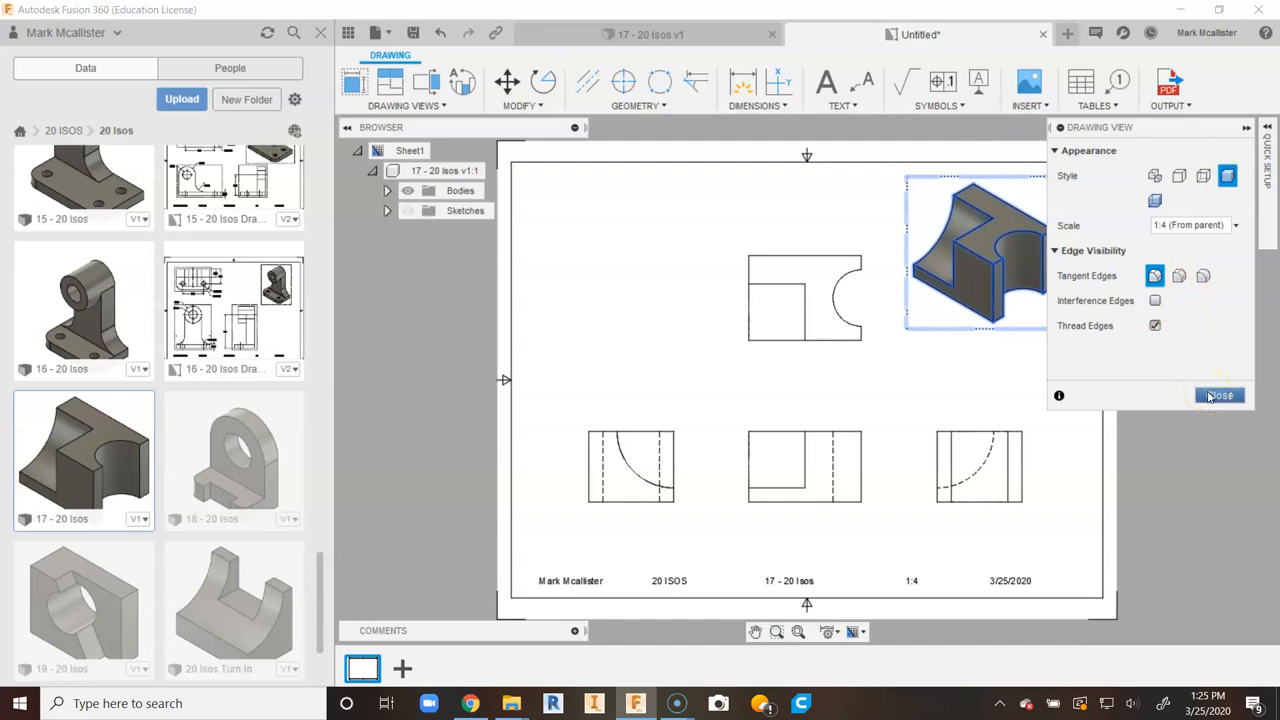
pyautogui.click(1215, 396)
# Add center marks to the round notch in the top view and to the curved cut in the left side view.
pyautogui.scroll(2, 806, 395)
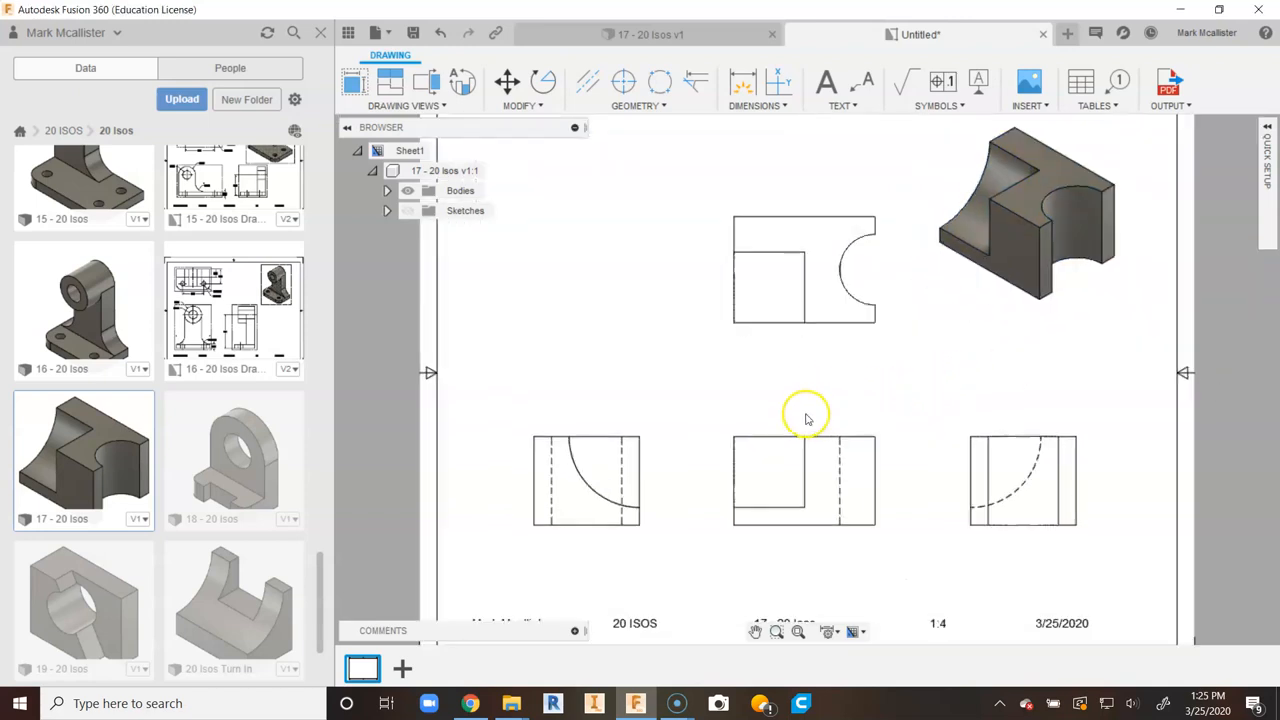
pyautogui.scroll(-1, 740, 405)
pyautogui.click(620, 490)
pyautogui.click(840, 560)
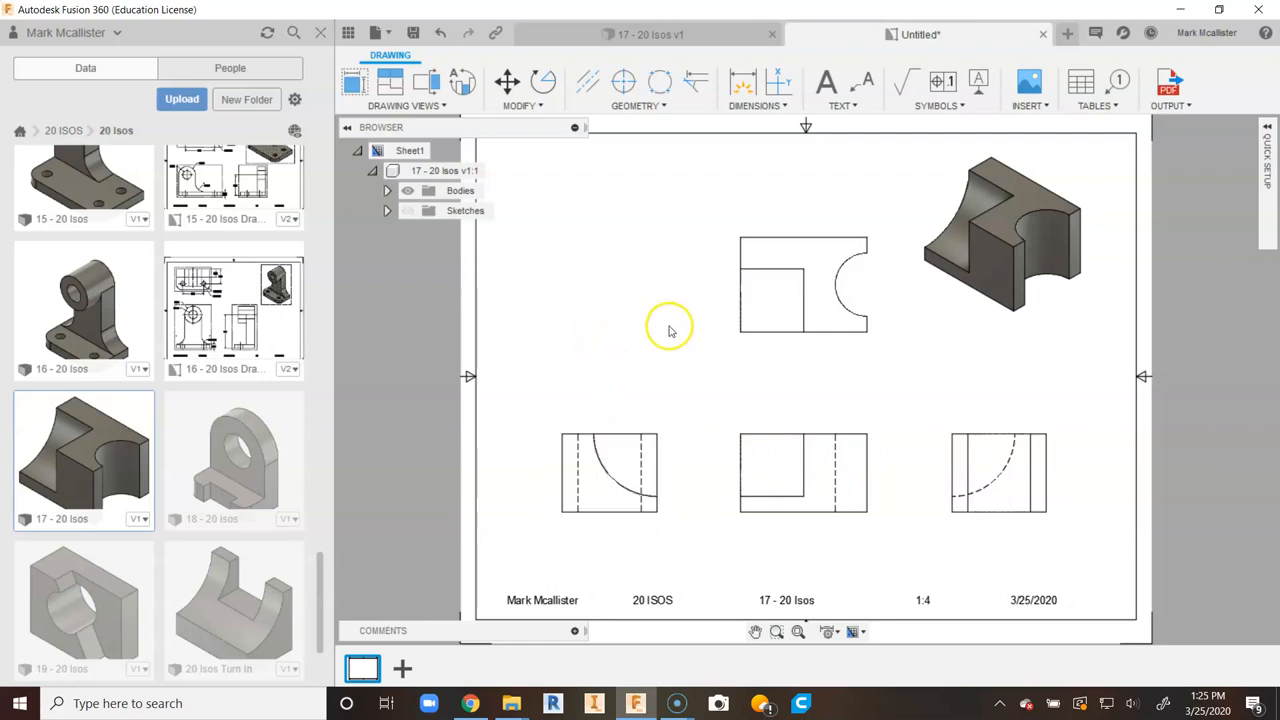
pyautogui.click(626, 84)
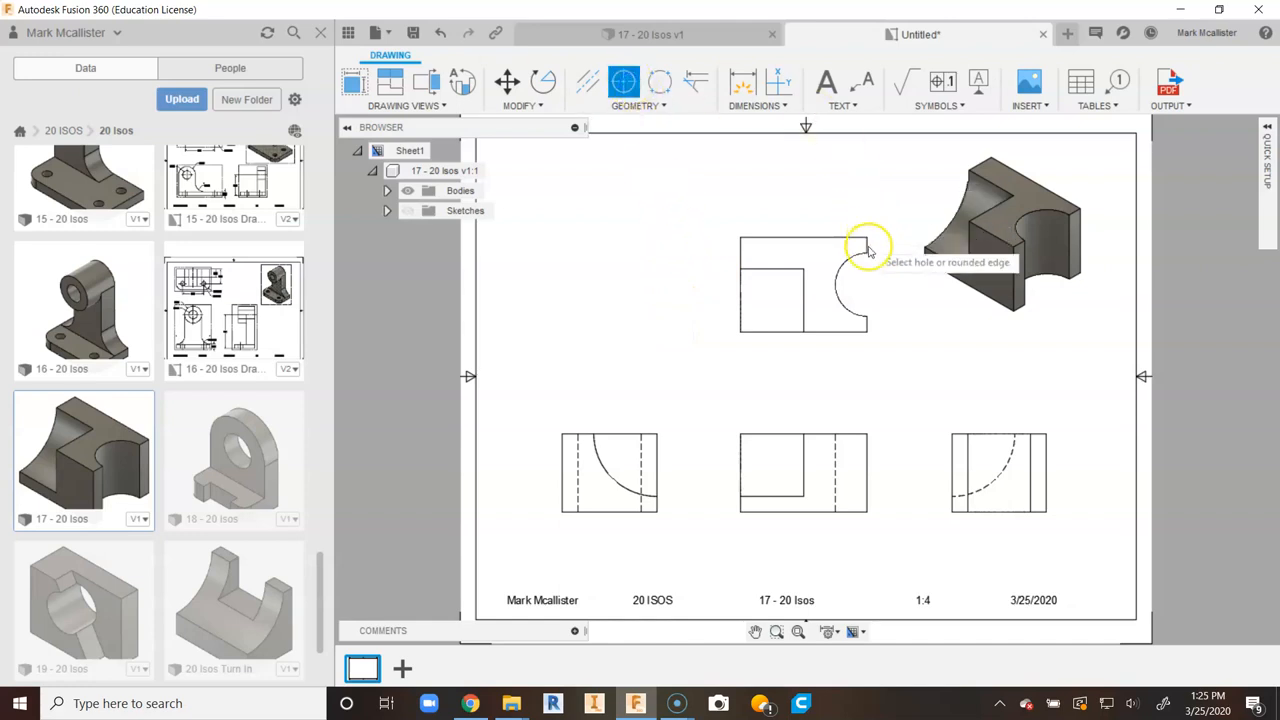
pyautogui.click(853, 316)
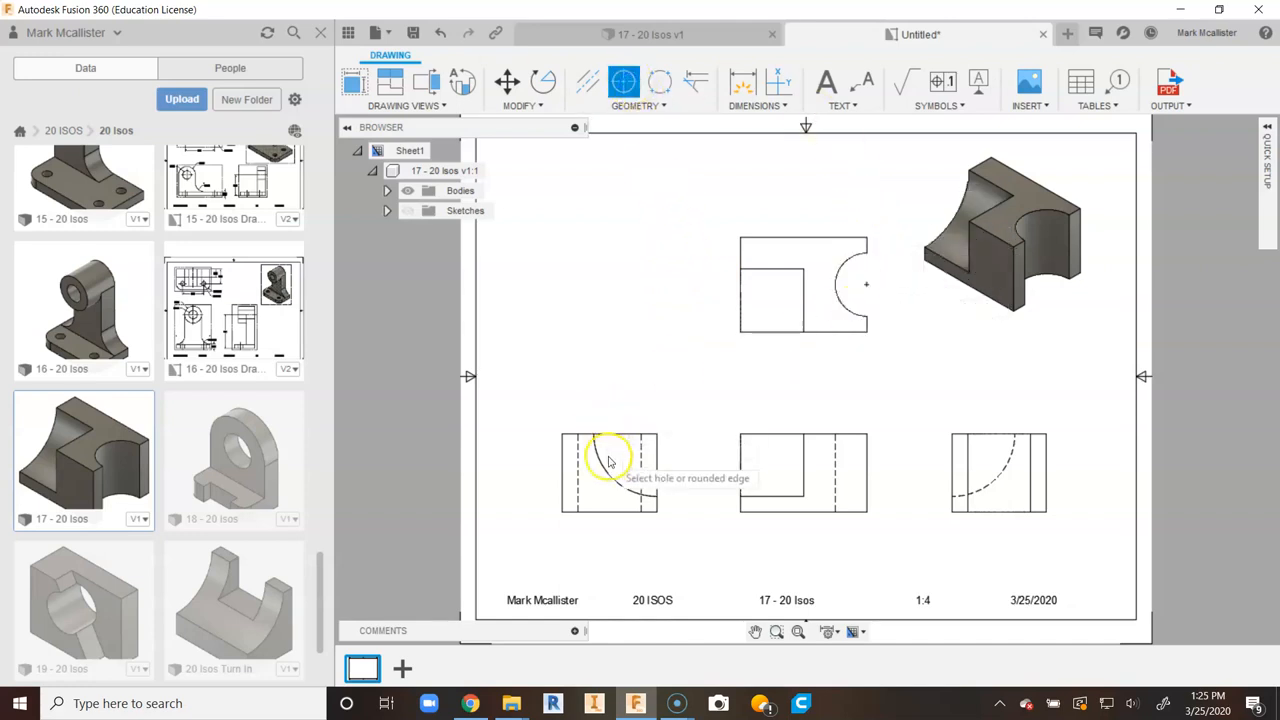
pyautogui.scroll(3, 655, 437)
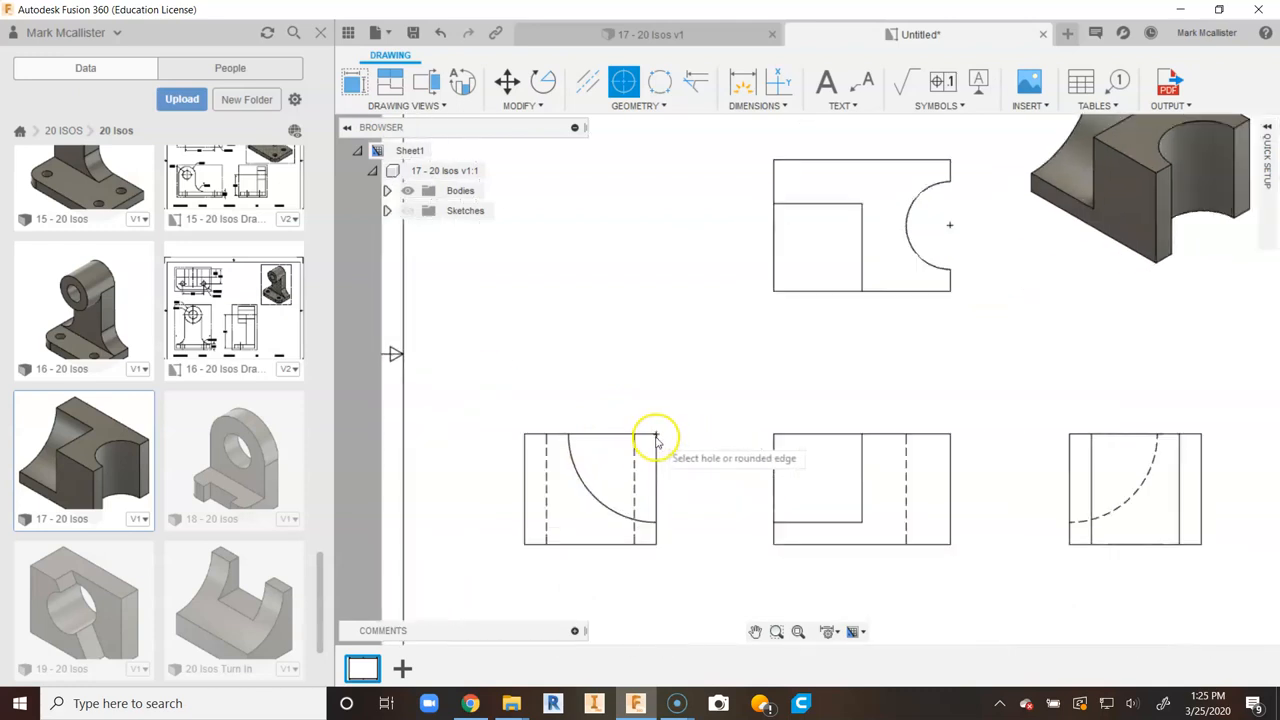
pyautogui.scroll(-3, 655, 437)
pyautogui.rightClick(680, 353)
pyautogui.click(725, 360)
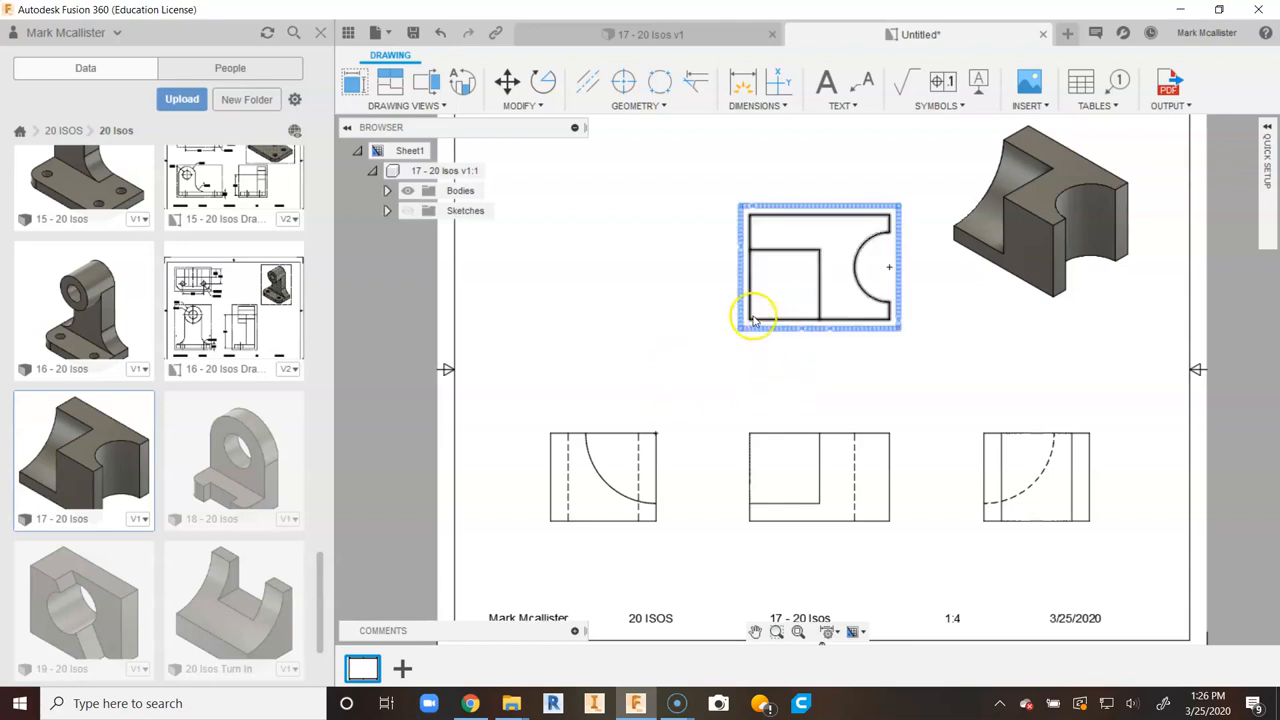
pyautogui.click(814, 325)
pyautogui.click(768, 386)
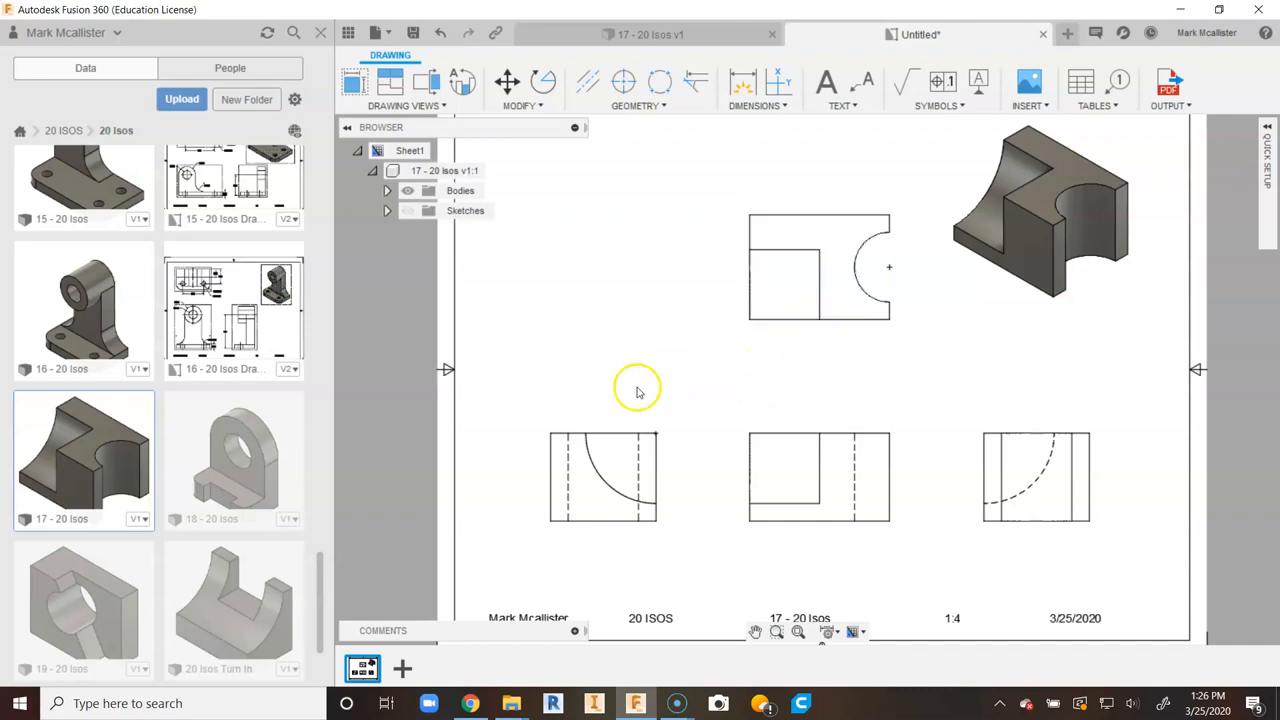
pyautogui.click(595, 442)
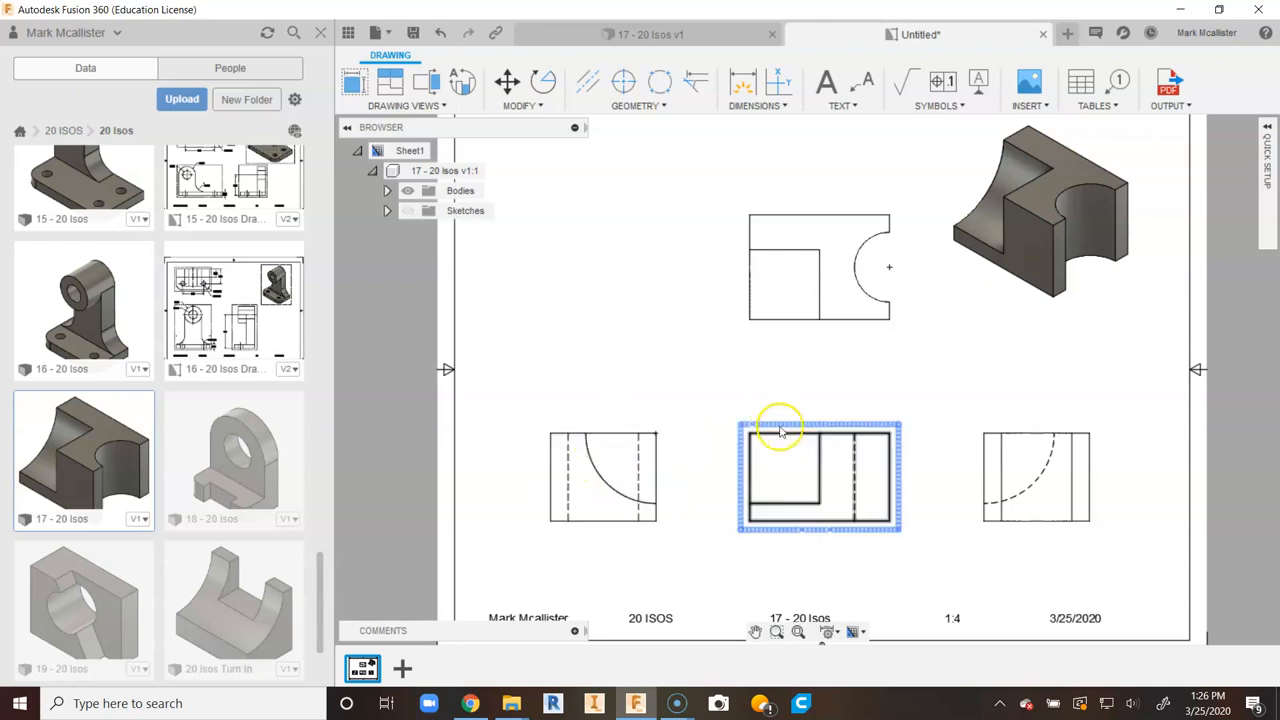
pyautogui.click(750, 80)
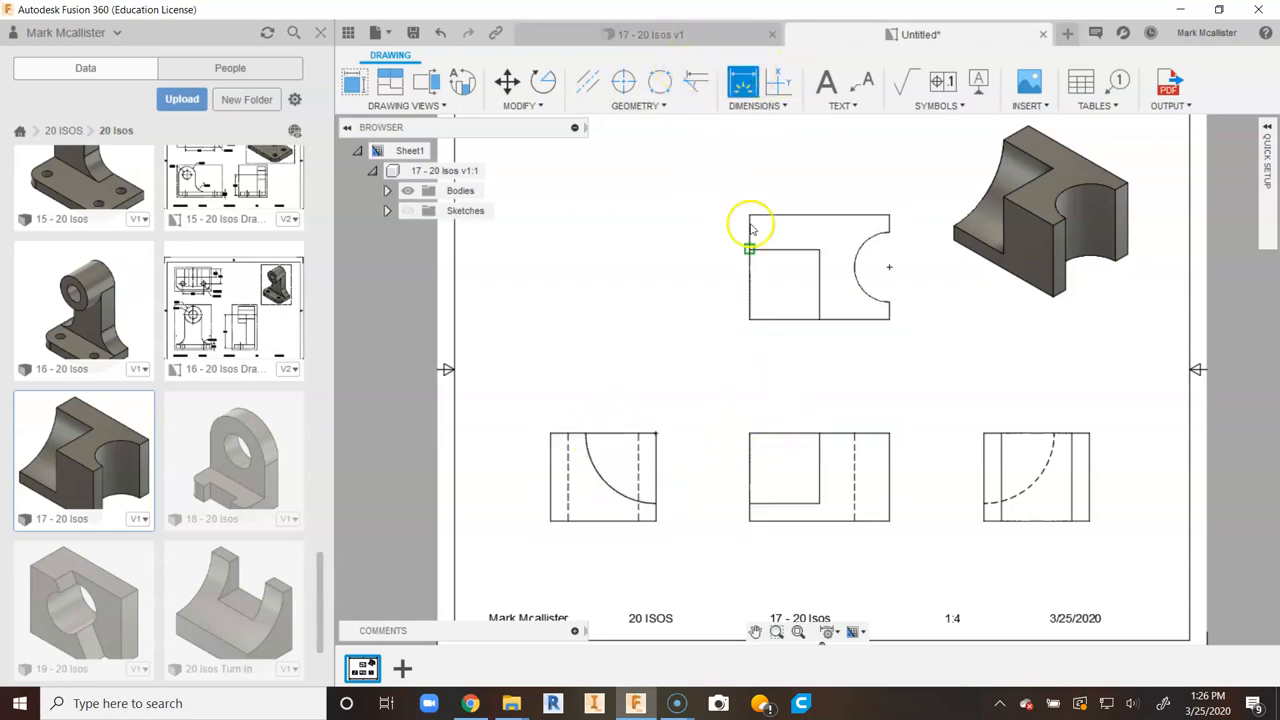
pyautogui.click(749, 319)
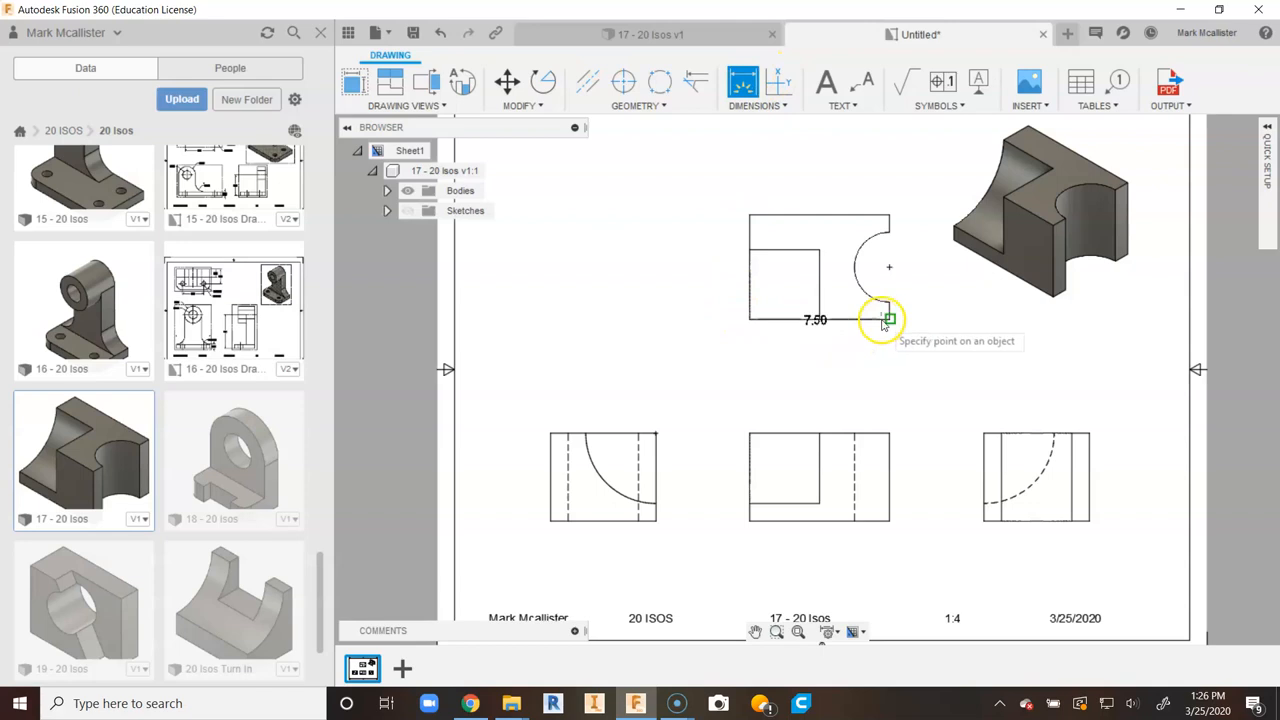
pyautogui.rightClick(866, 371)
pyautogui.click(820, 378)
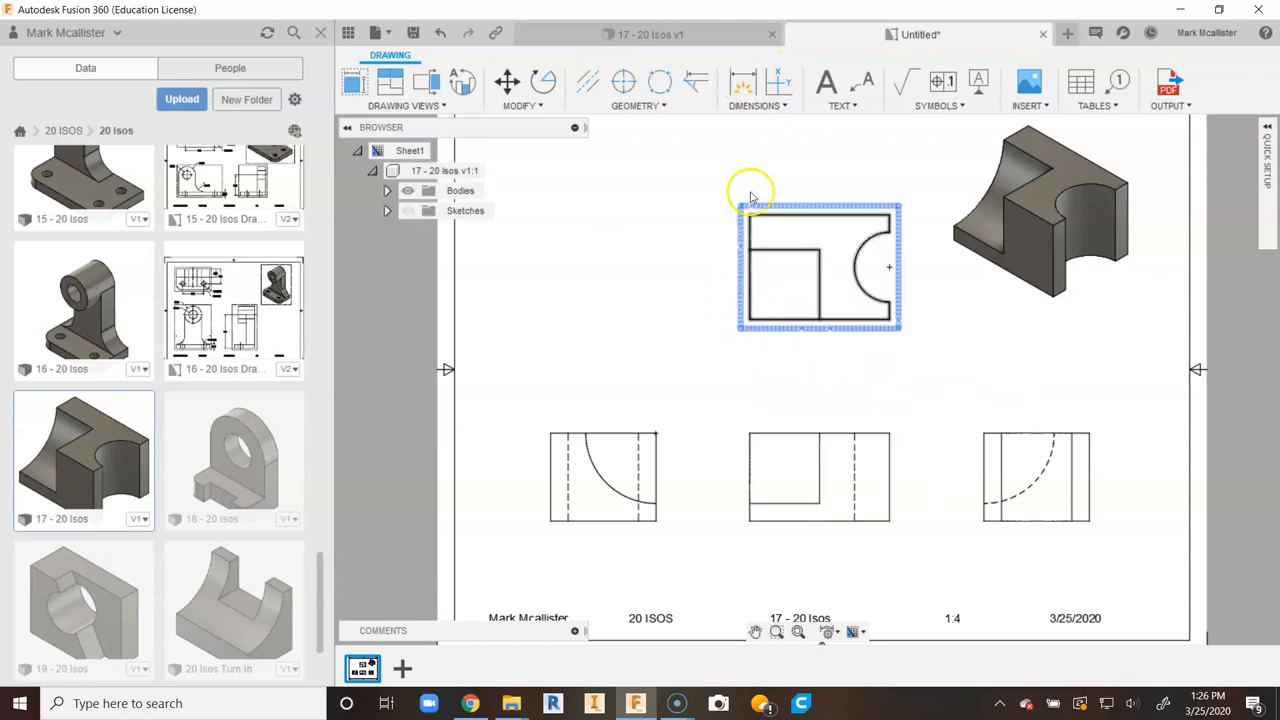
# Dimension the front view's overall width and the width of its stepped section, stacking both dimensions above the view.
pyautogui.click(748, 84)
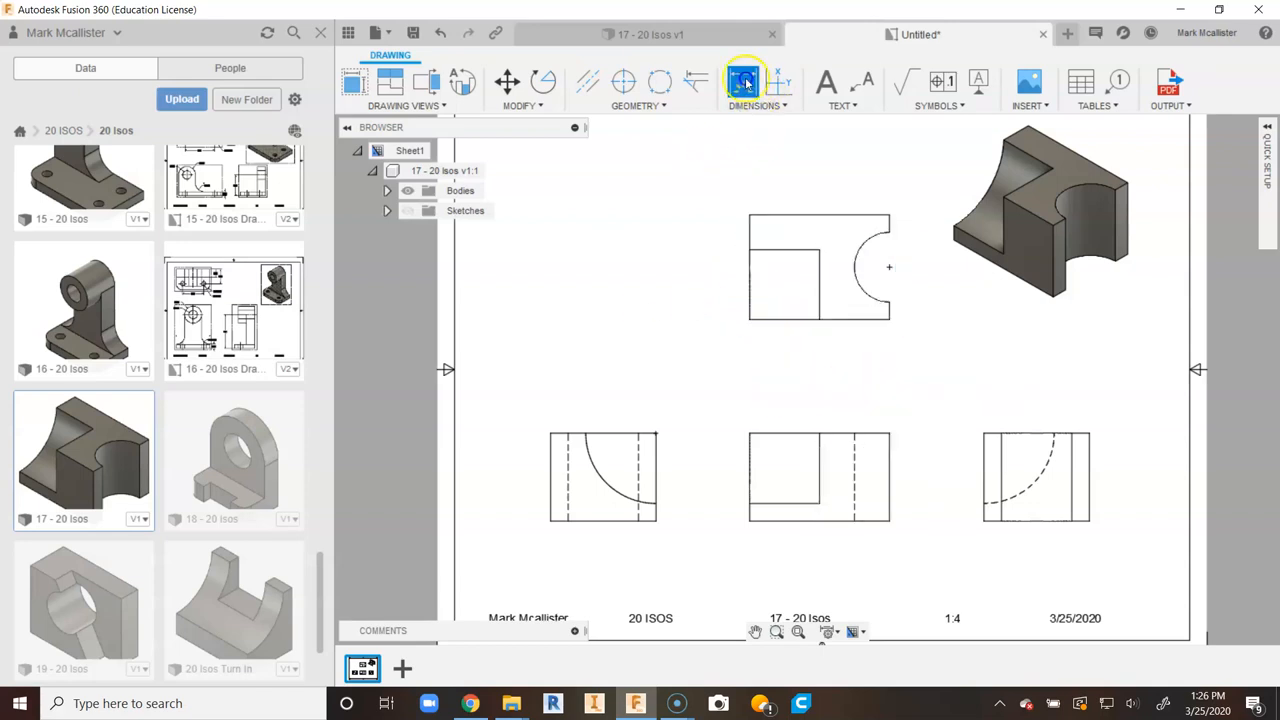
pyautogui.click(749, 432)
pyautogui.click(889, 432)
pyautogui.click(877, 388)
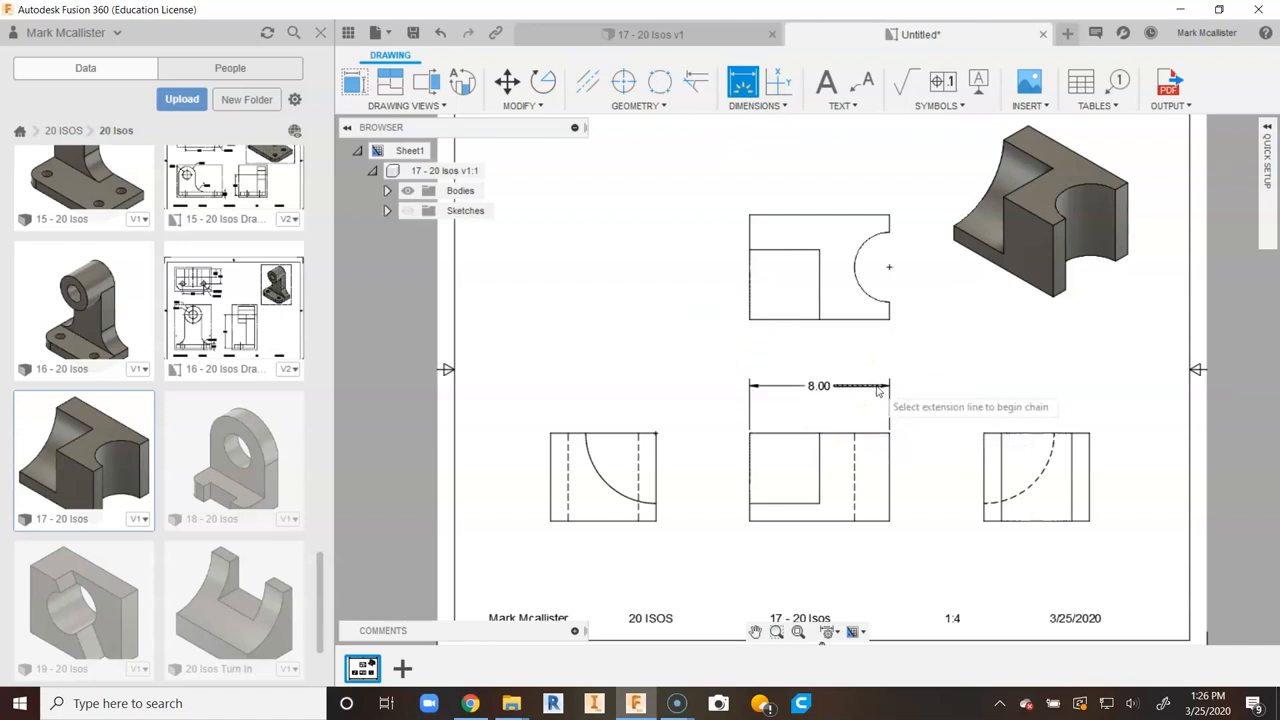
pyautogui.click(819, 434)
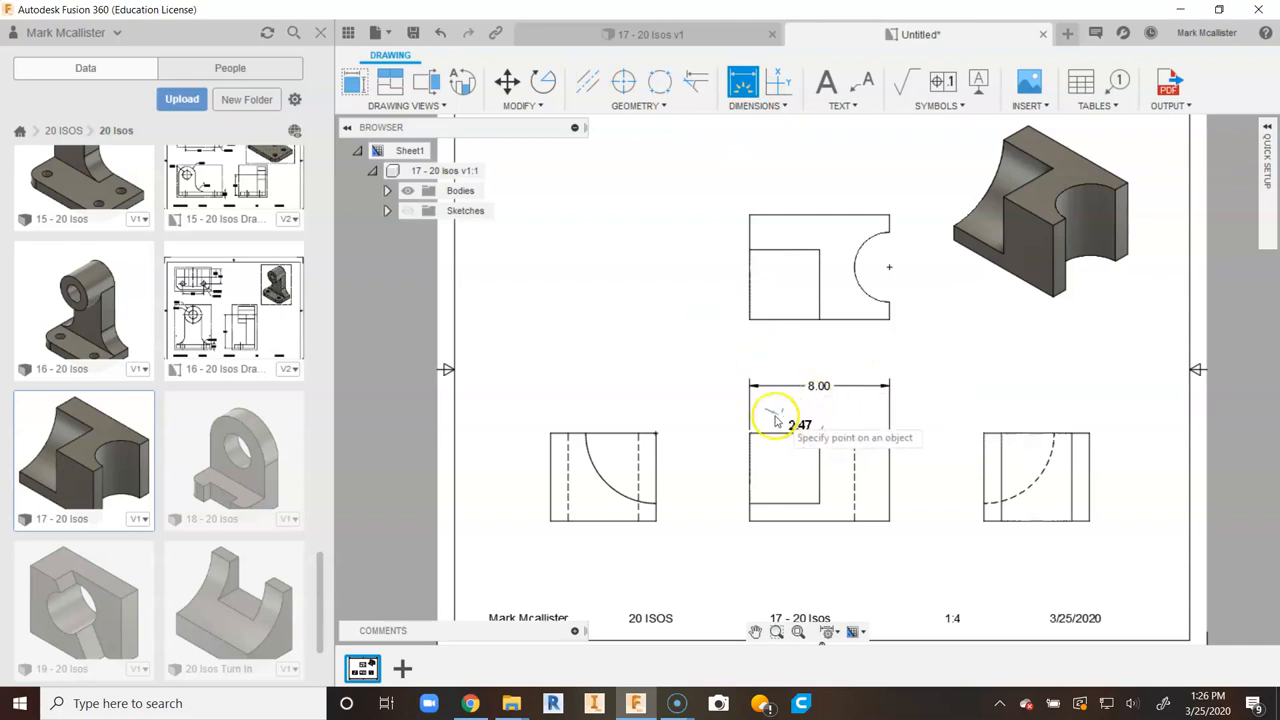
pyautogui.click(749, 433)
pyautogui.click(785, 413)
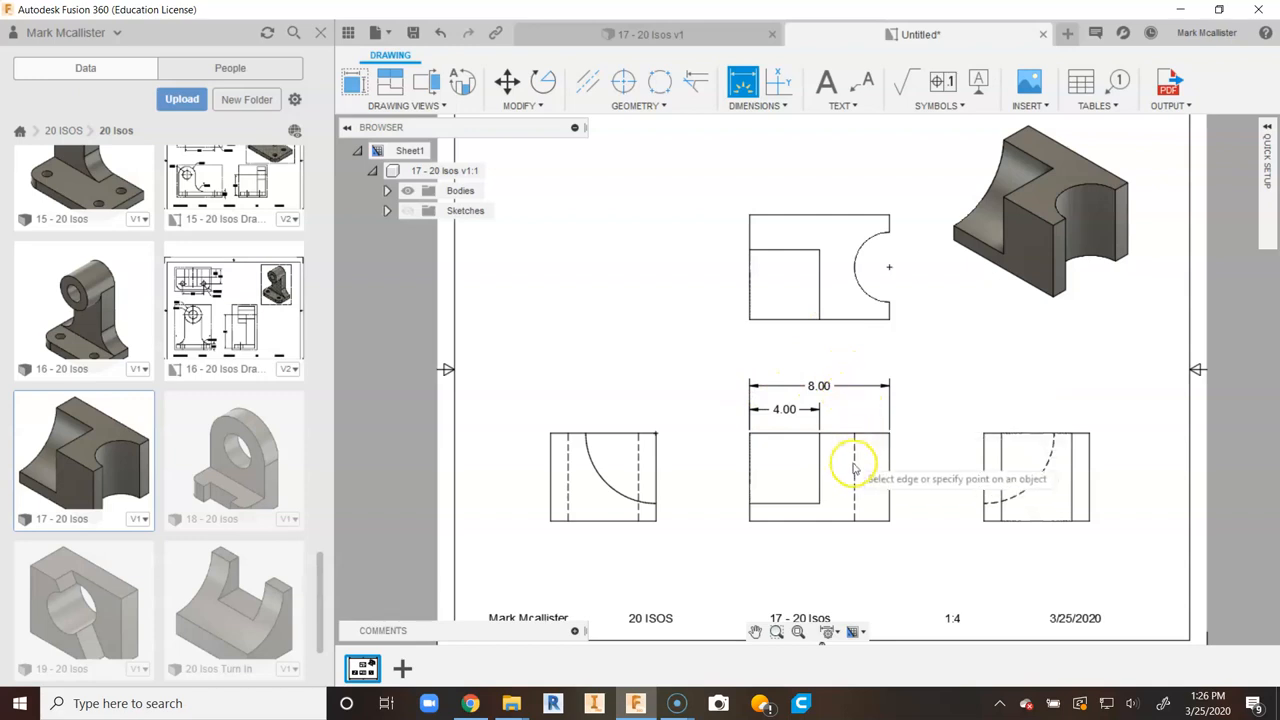
# Dimension the radius of the round notch in the top view.
pyautogui.click(858, 275)
pyautogui.scroll(3, 864, 287)
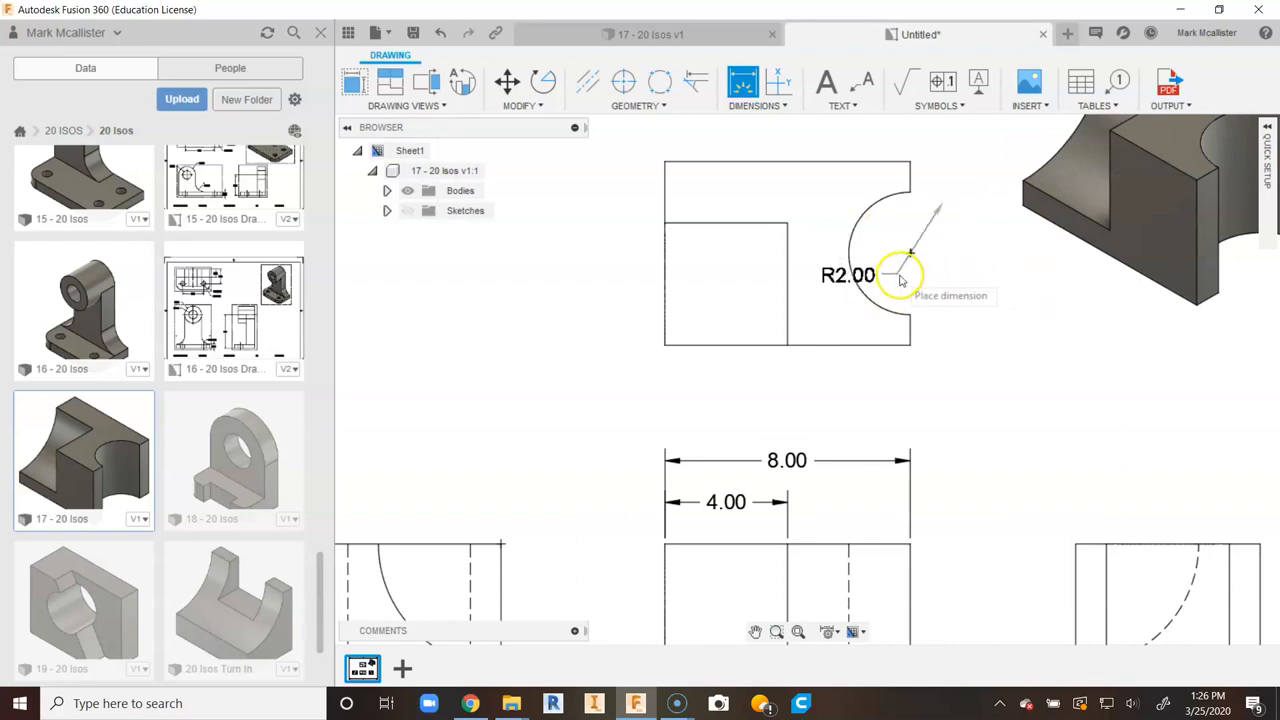
pyautogui.click(889, 274)
pyautogui.rightClick(897, 260)
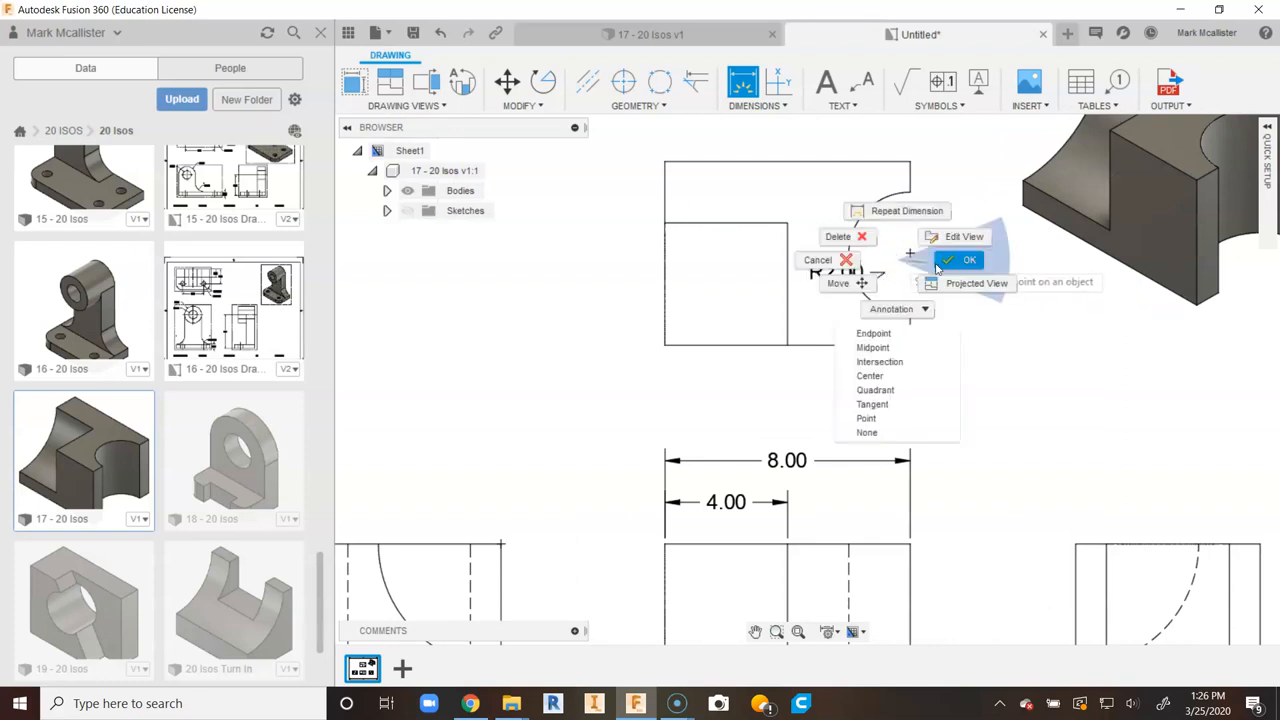
pyautogui.click(962, 260)
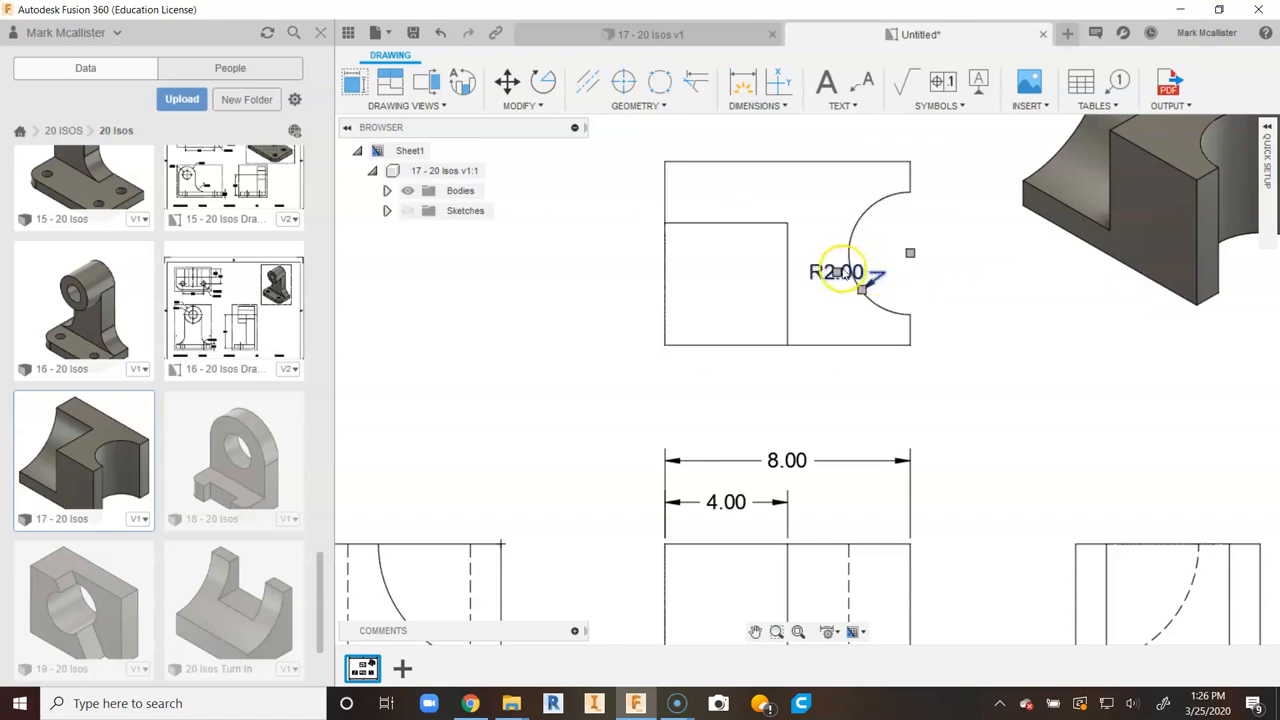
# Move the notch's radius dimension text to the open side of the notch, outside the part outline.
pyautogui.click(836, 272)
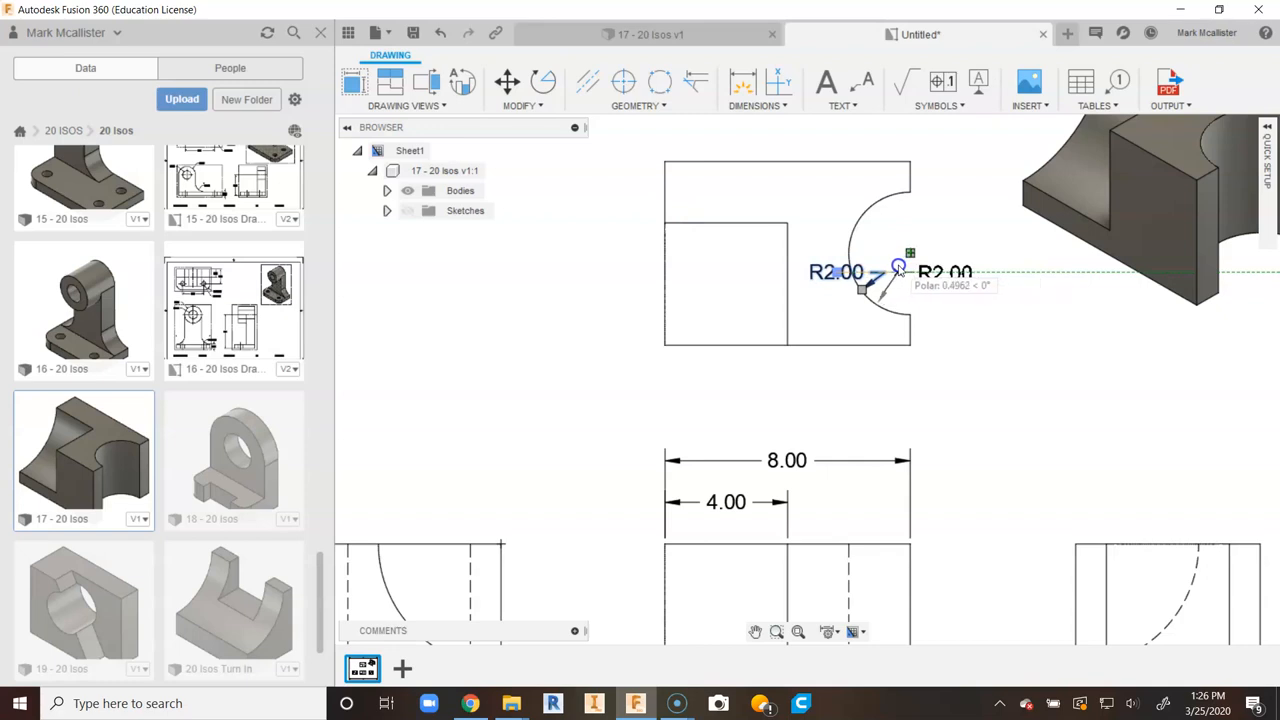
pyautogui.click(897, 268)
pyautogui.click(966, 292)
pyautogui.click(980, 420)
# Move the isometric view farther from the top view to clear space for dimensions between them.
pyautogui.moveTo(980, 420); pyautogui.dragTo(951, 354, button='middle')
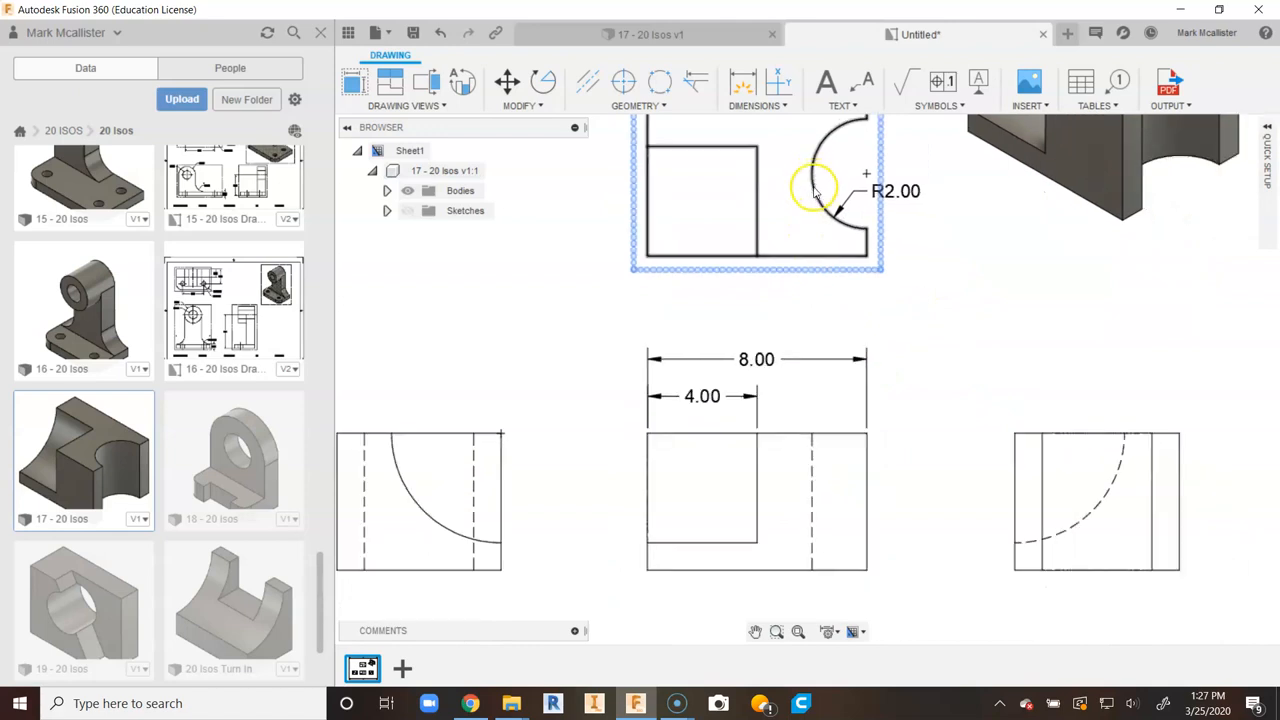
pyautogui.scroll(-2, 818, 278)
pyautogui.moveTo(867, 300); pyautogui.dragTo(857, 331, button='middle')
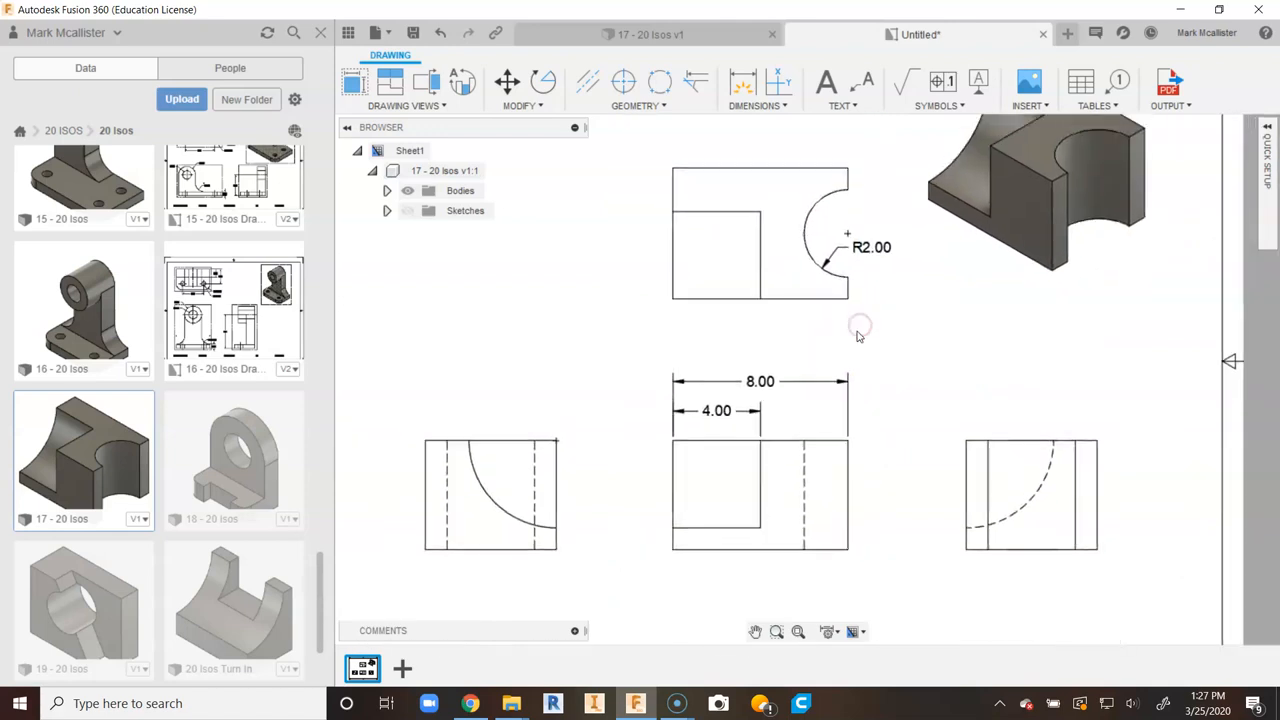
pyautogui.click(907, 313)
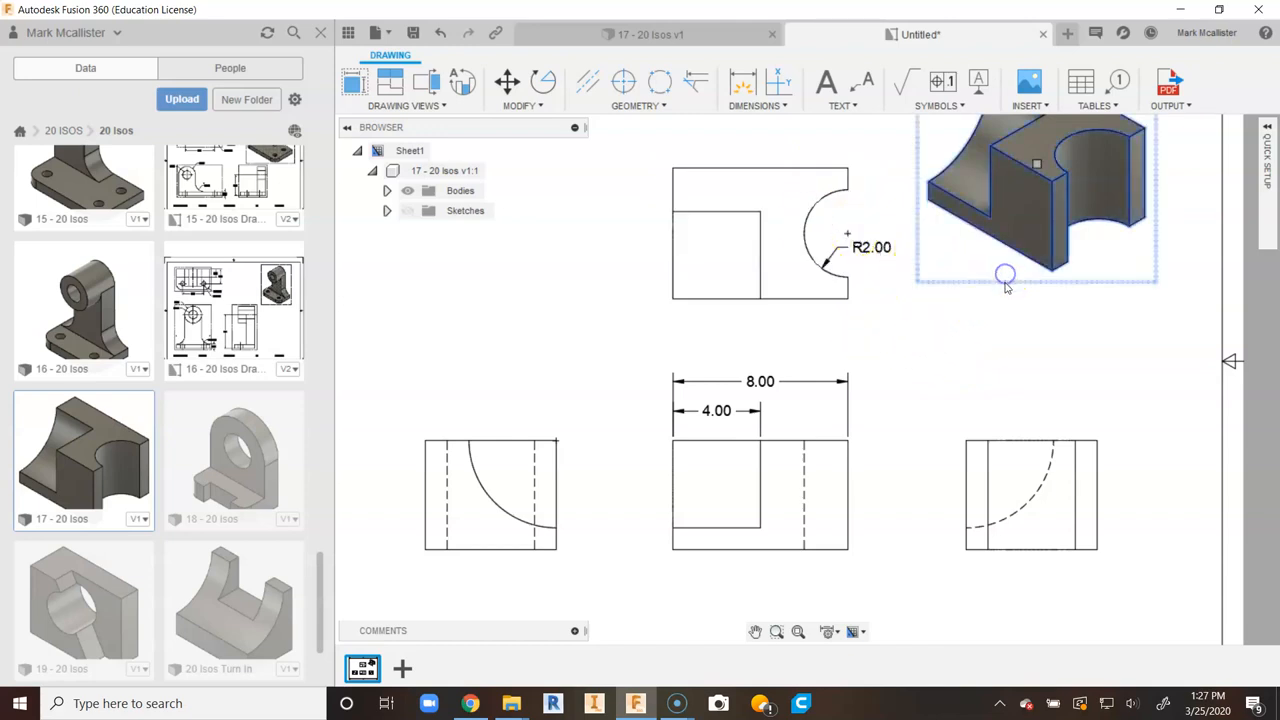
pyautogui.click(1087, 284)
pyautogui.click(1037, 165)
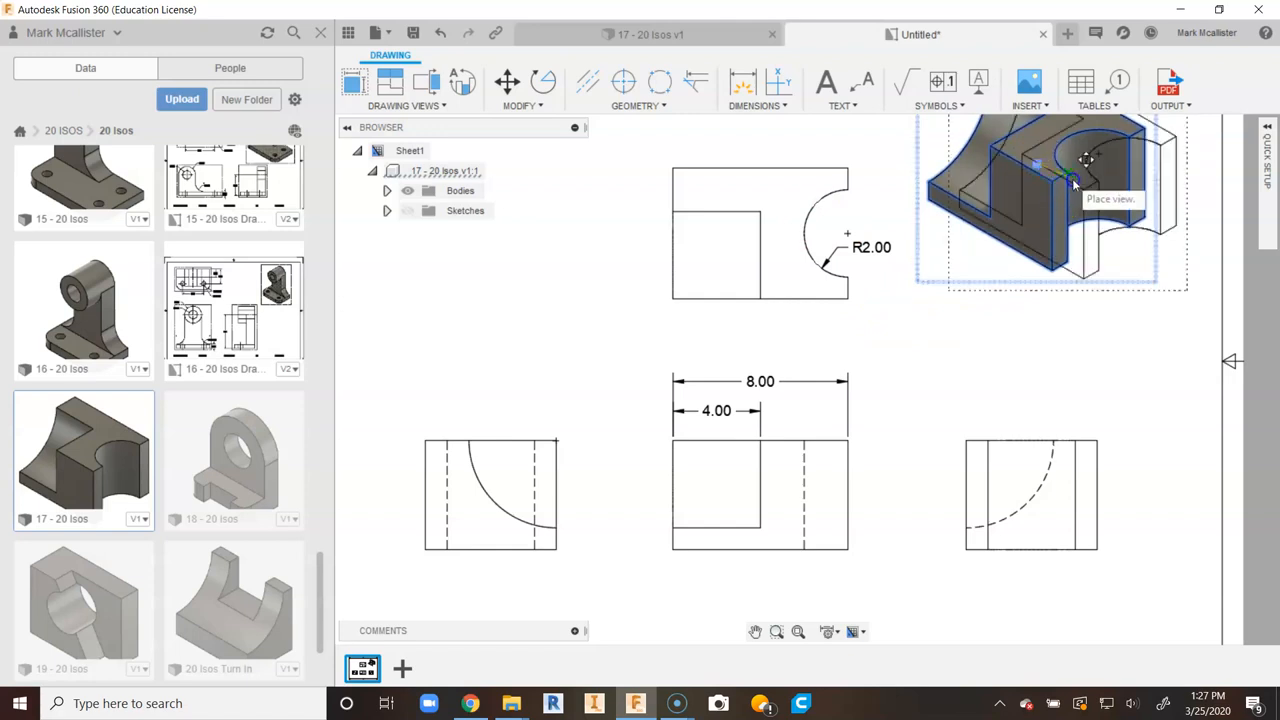
pyautogui.press('Escape')
pyautogui.click(868, 149)
pyautogui.moveTo(1037, 165); pyautogui.dragTo(1085, 184)
pyautogui.click(962, 305)
# Dimension the top view's overall depth, placing the dimension between the top view and the isometric view.
pyautogui.click(742, 82)
pyautogui.click(790, 170)
pyautogui.click(799, 300)
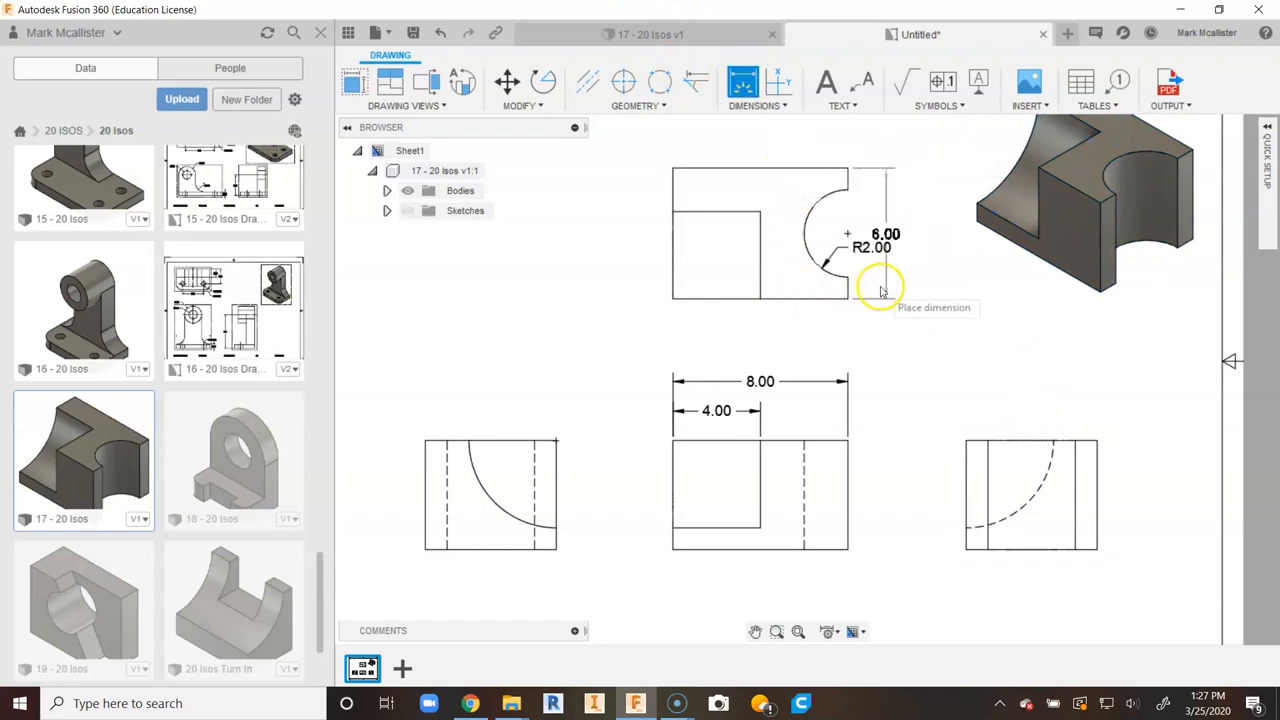
pyautogui.click(940, 289)
# Dimension the round notch's center from the top view's back edge, placing it between the notch and the overall depth dimension.
pyautogui.click(797, 171)
pyautogui.click(847, 233)
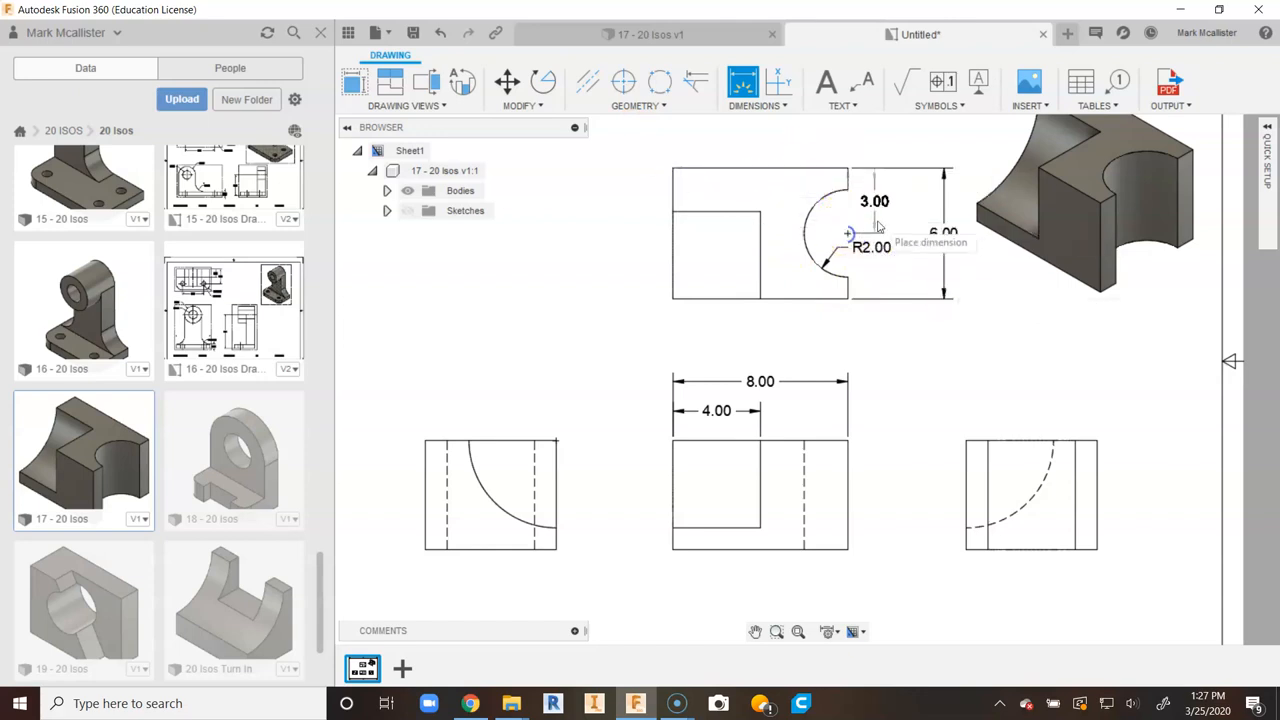
pyautogui.click(900, 230)
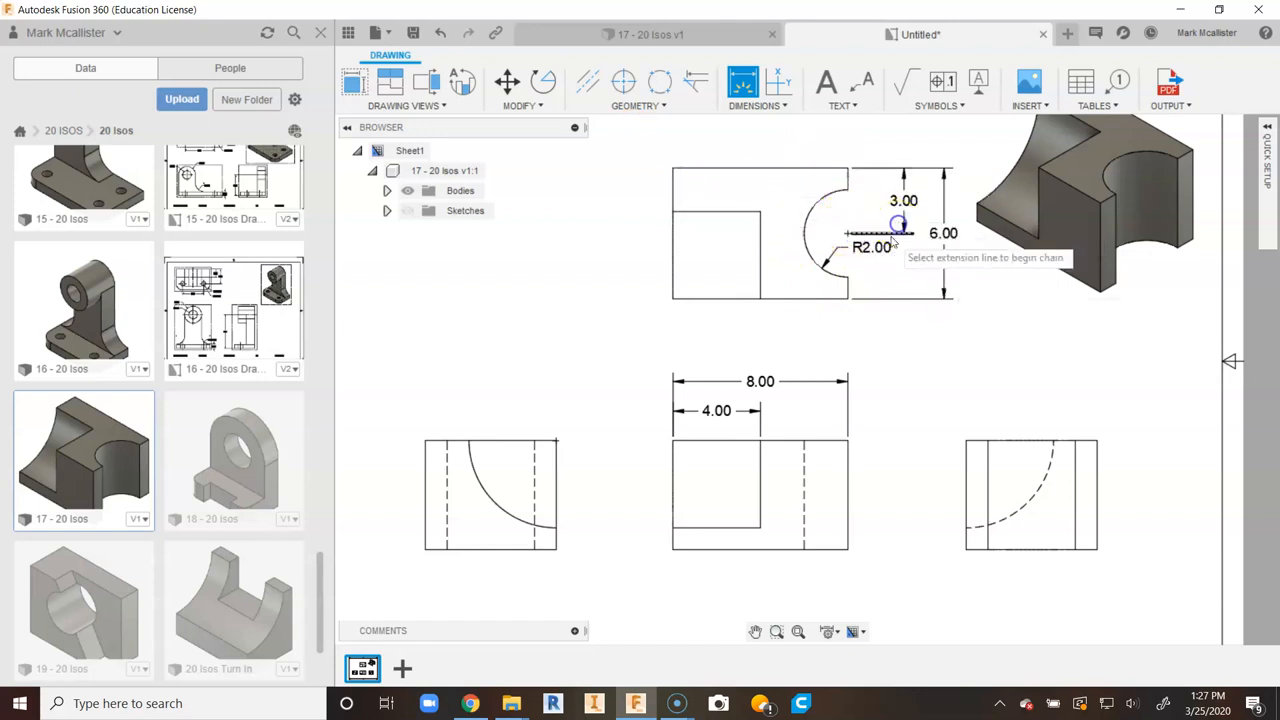
pyautogui.rightClick(893, 345)
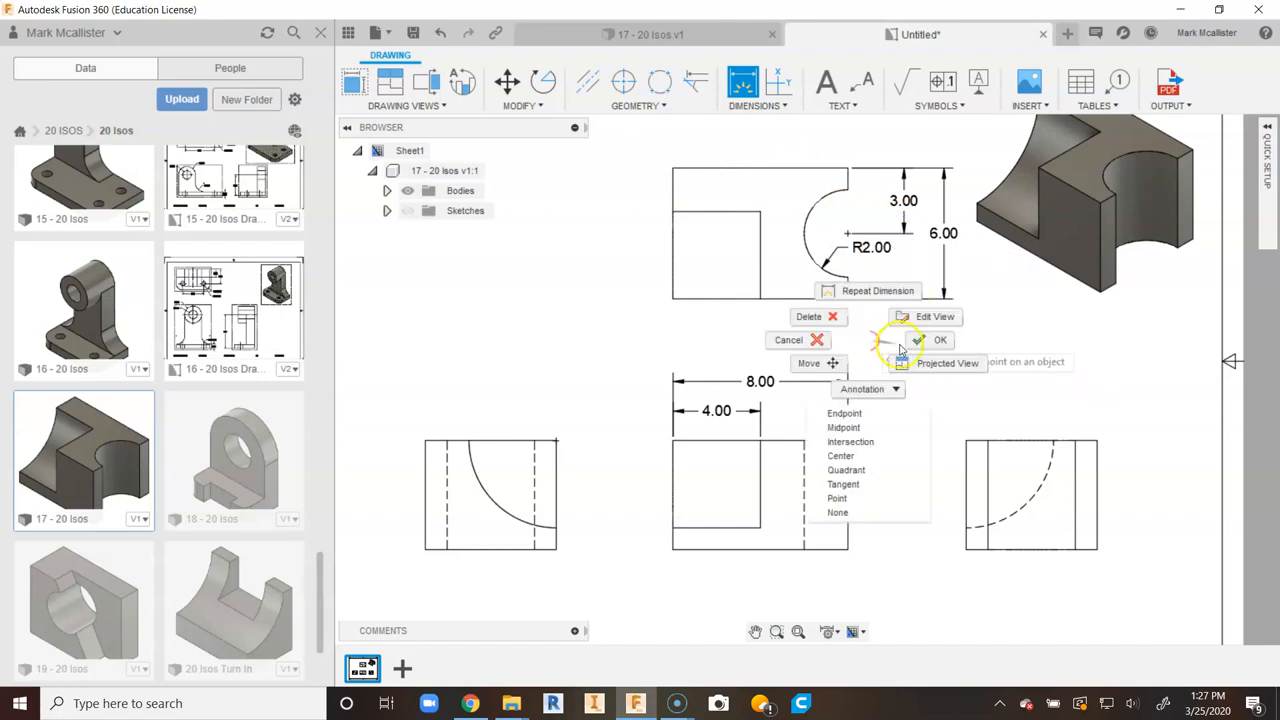
pyautogui.click(935, 341)
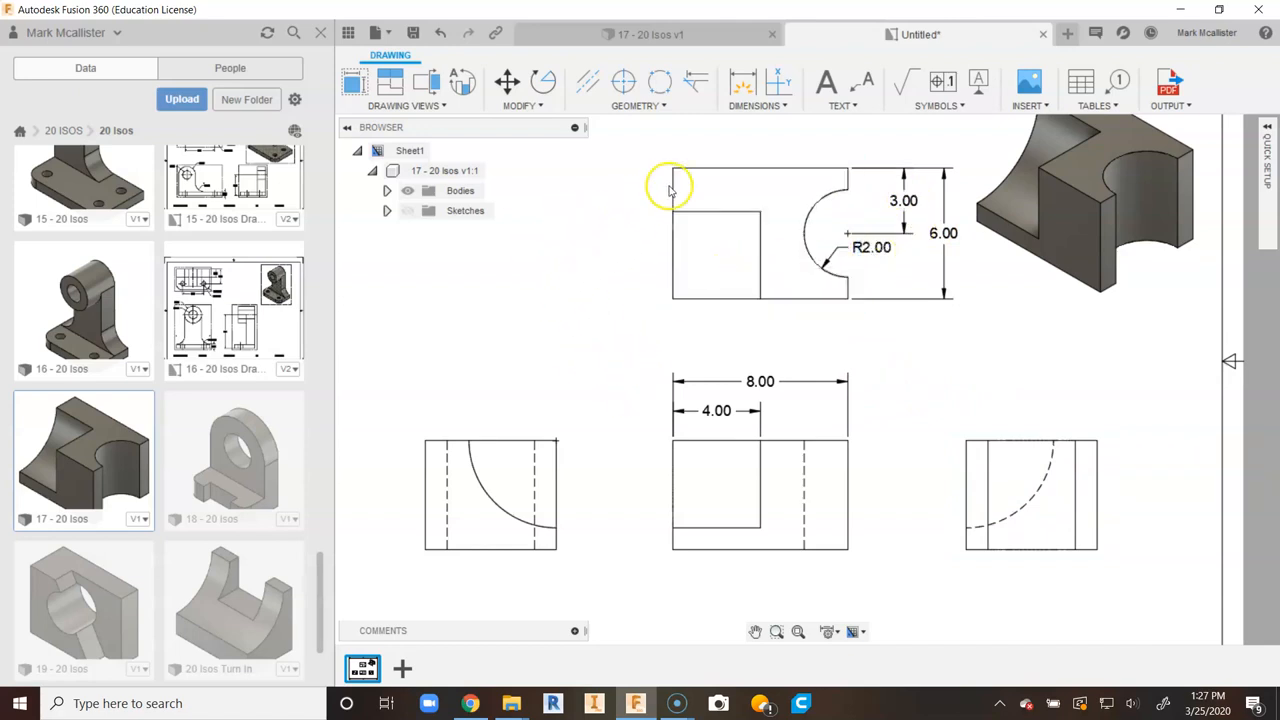
# Dimension the overall height on the right side view, placing the dimension between it and the front view.
pyautogui.click(742, 82)
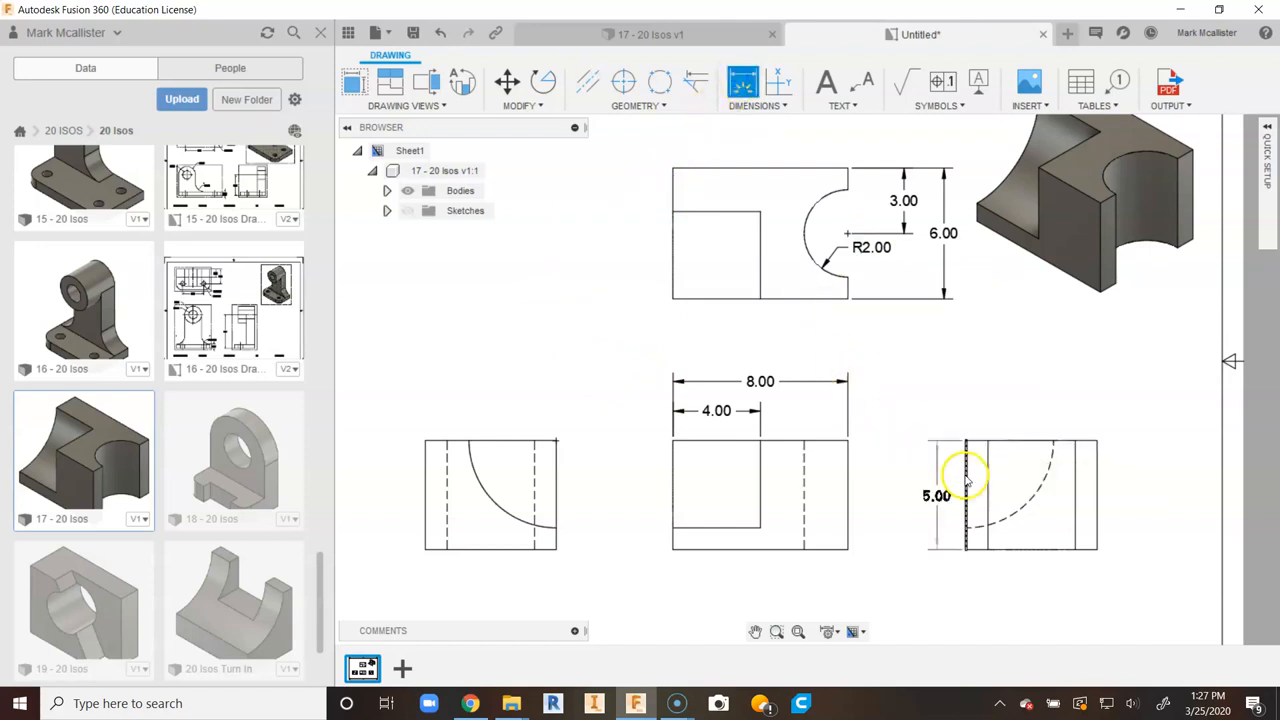
pyautogui.click(943, 470)
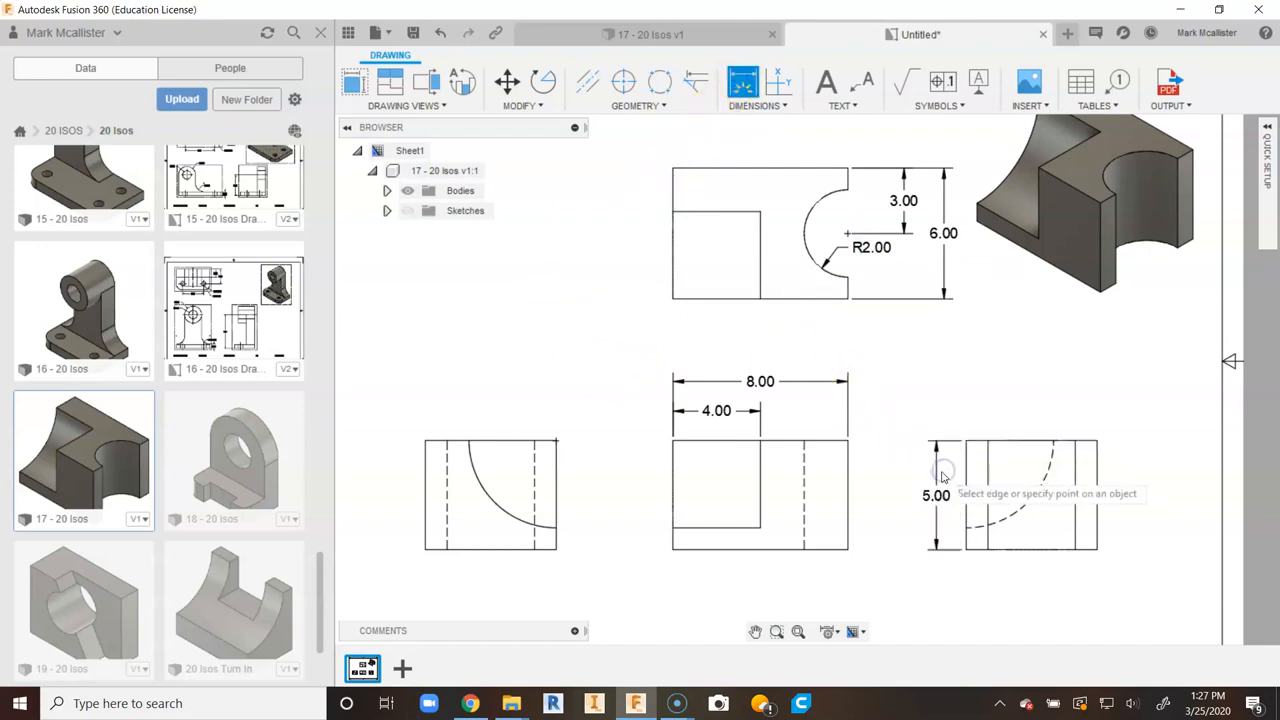
pyautogui.click(570, 320)
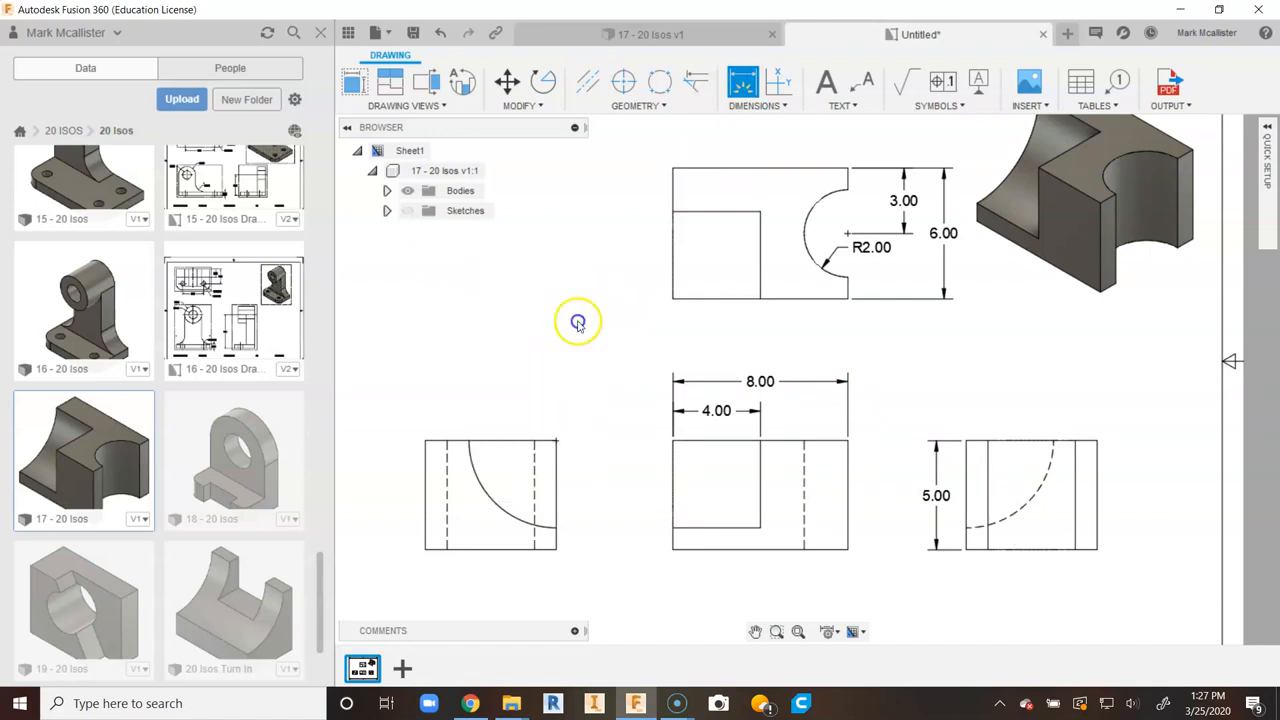
# Move the left side view closer to the front view, keeping the two views aligned.
pyautogui.click(500, 495)
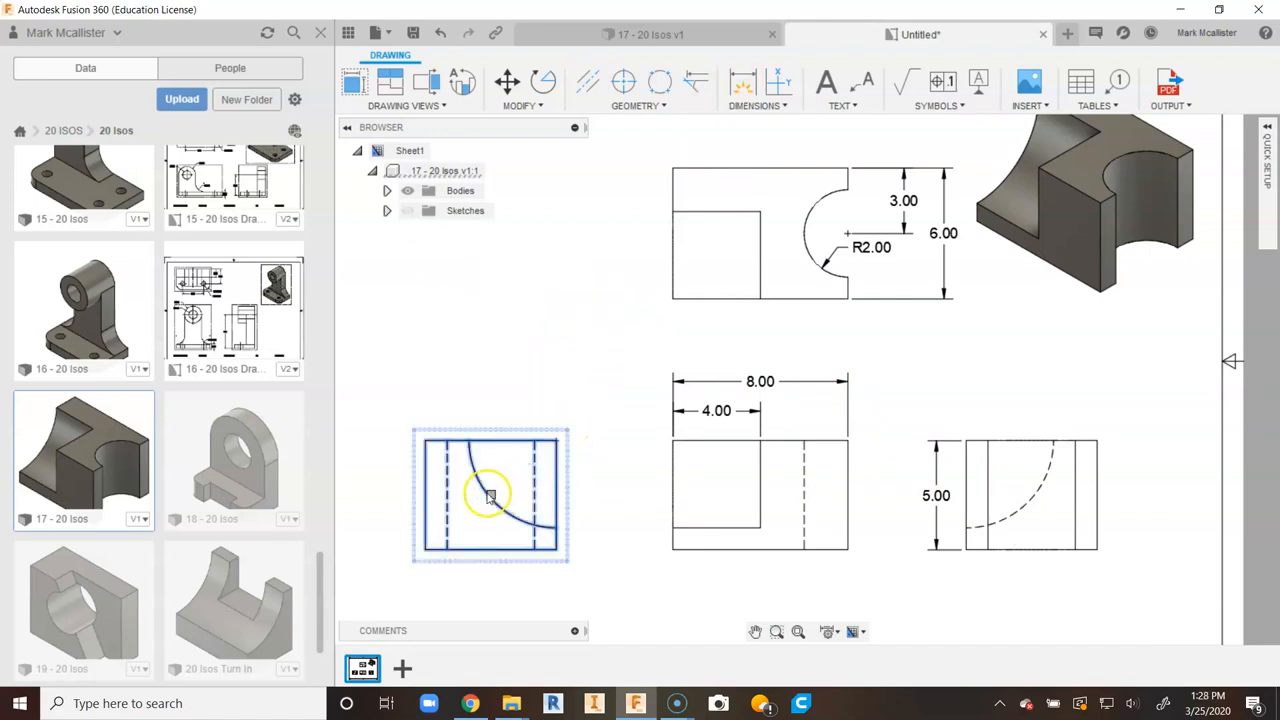
pyautogui.moveTo(491, 496)
pyautogui.mouseDown()
pyautogui.moveTo(503, 478)
pyautogui.moveTo(531, 509)
pyautogui.moveTo(534, 495)
pyautogui.mouseUp()
pyautogui.click(525, 393)
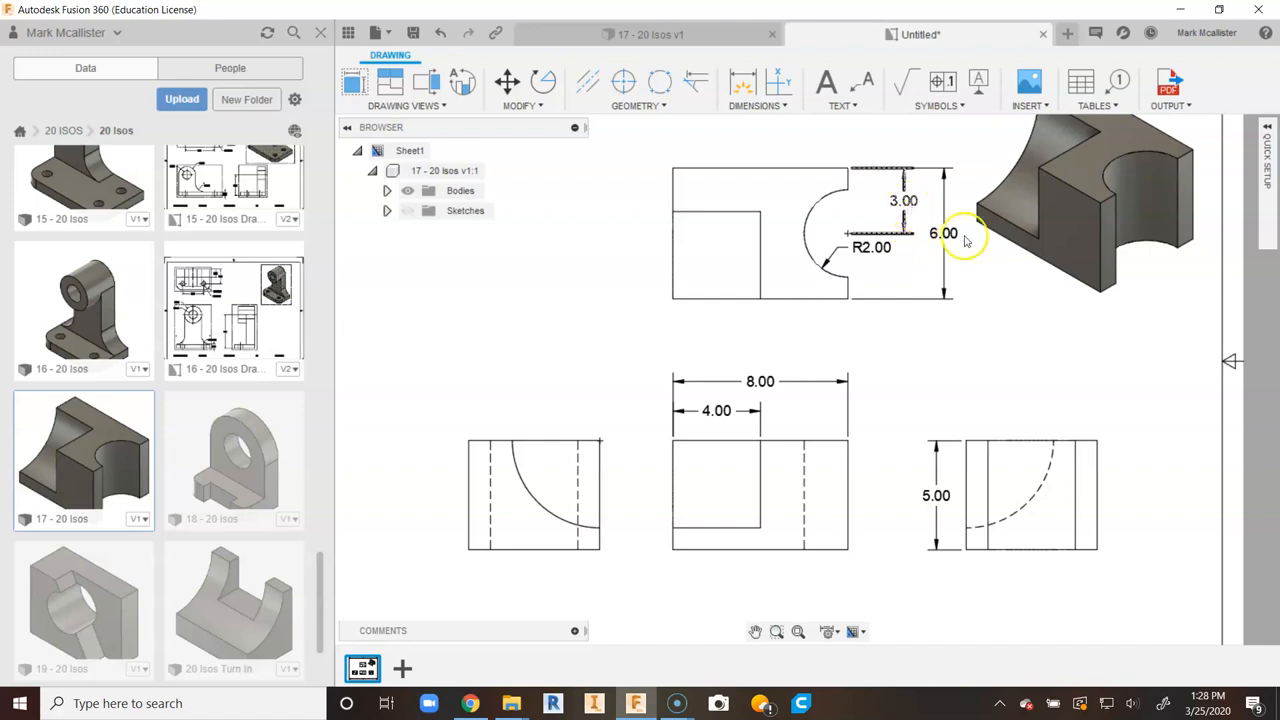
pyautogui.click(810, 248)
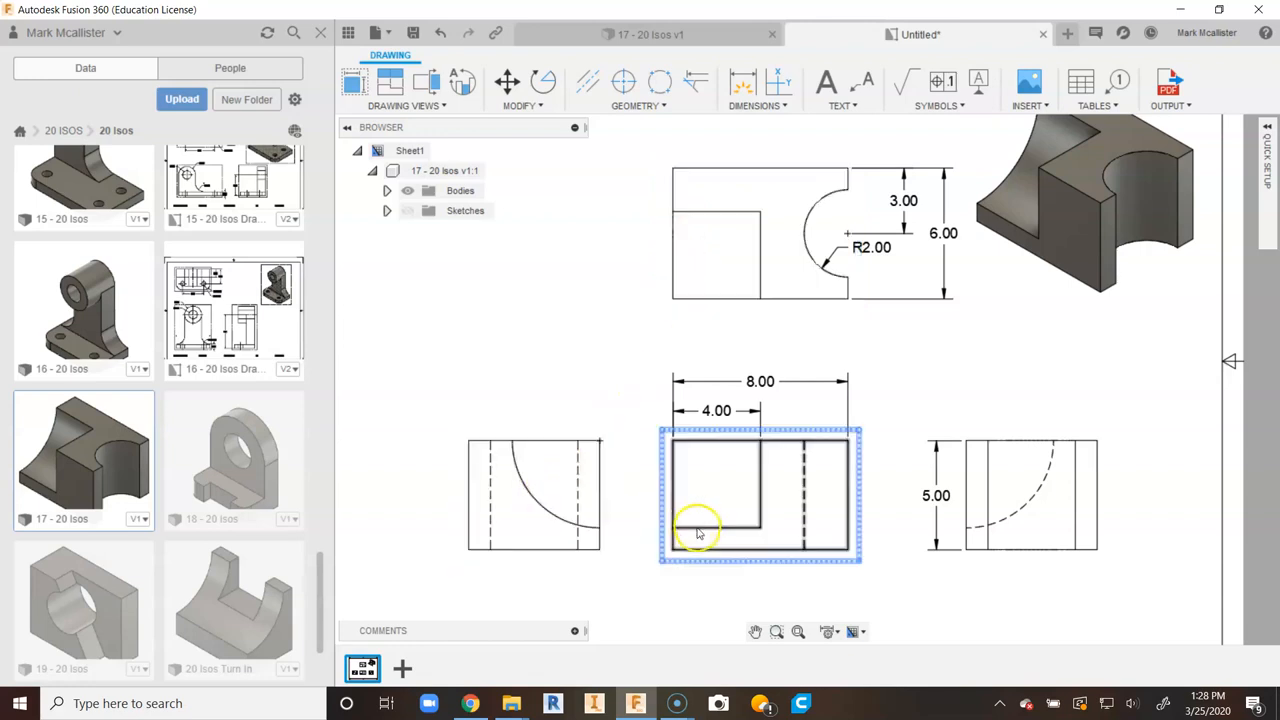
# Dimension the radius of the large concave arc in the left side view, placing the text inside the arc.
pyautogui.click(742, 82)
pyautogui.click(595, 505)
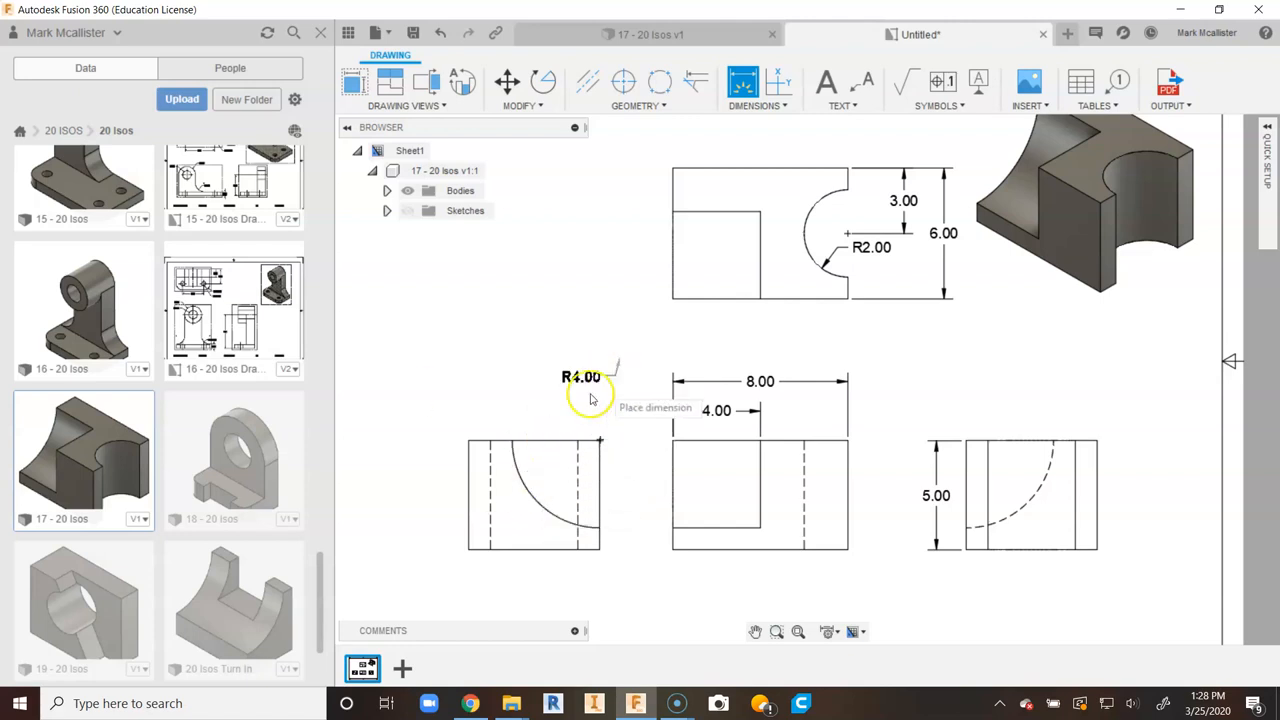
pyautogui.click(545, 473)
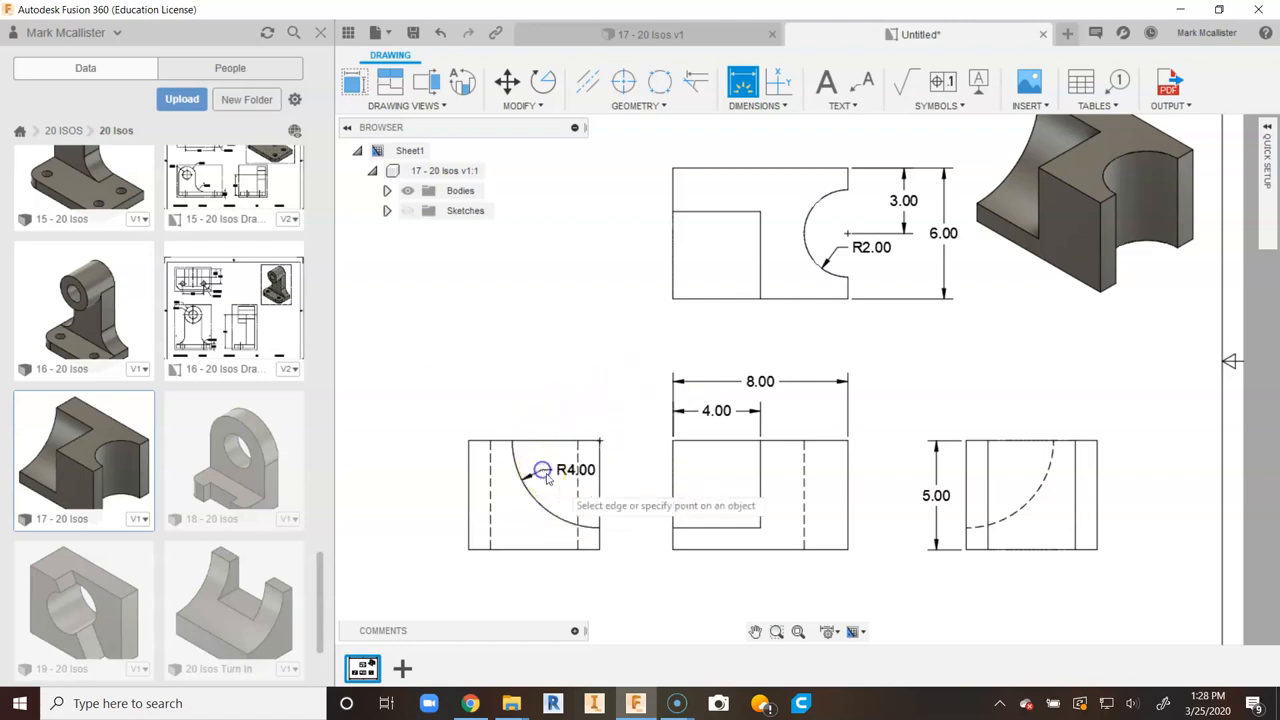
pyautogui.rightClick(550, 366)
pyautogui.click(606, 366)
# Move the arc's radius dimension text outside the left side view, above its corner facing the front view.
pyautogui.click(543, 476)
pyautogui.scroll(1, 543, 476)
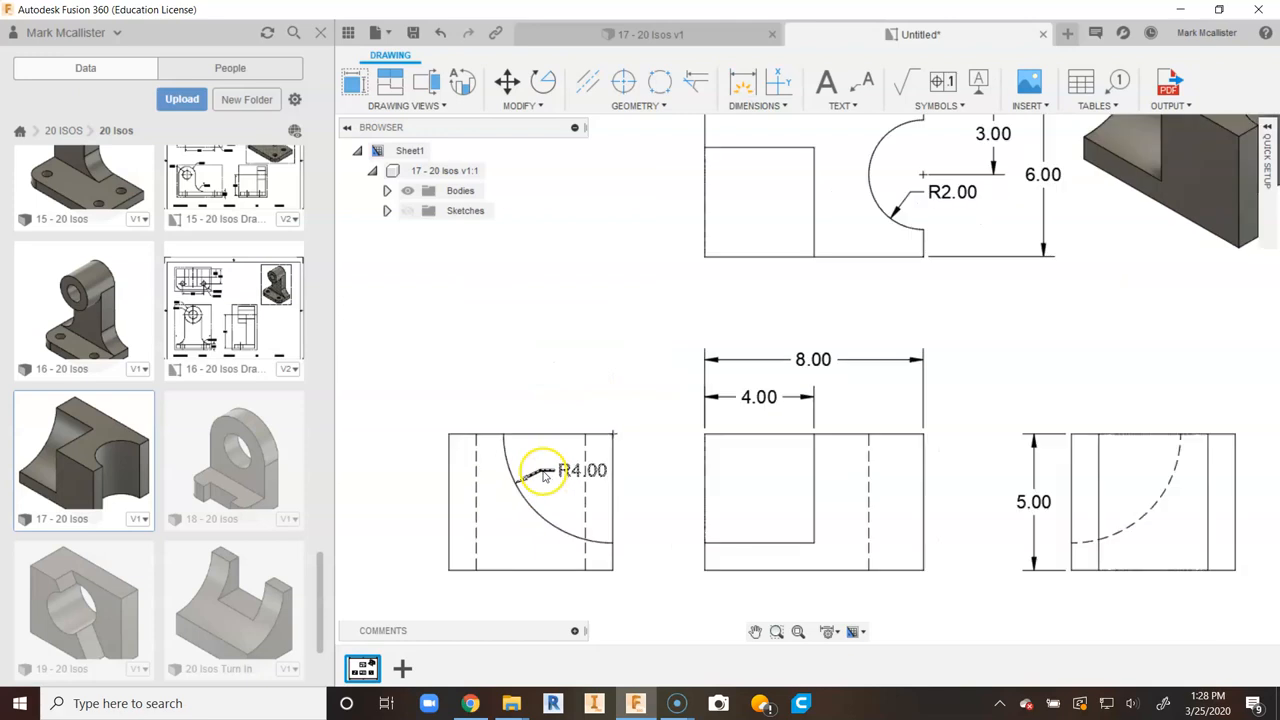
pyautogui.click(584, 472)
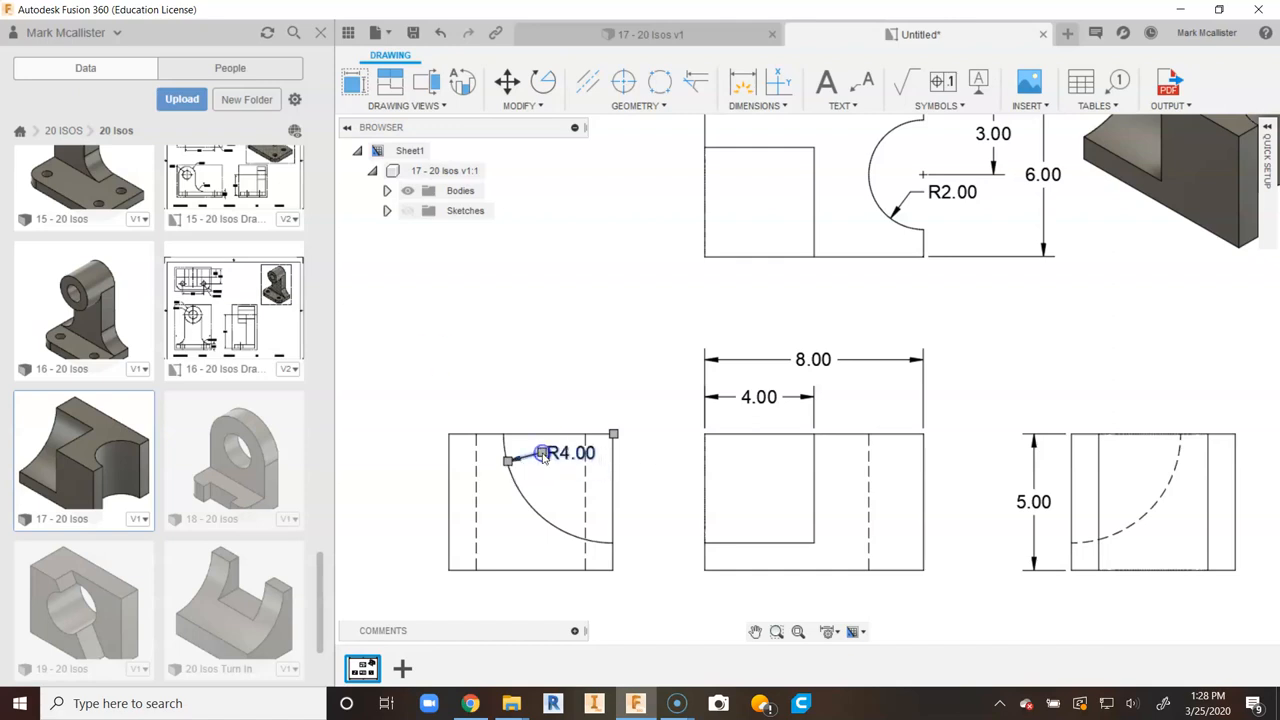
pyautogui.click(628, 416)
pyautogui.click(622, 462)
pyautogui.click(653, 468)
pyautogui.scroll(-2, 641, 512)
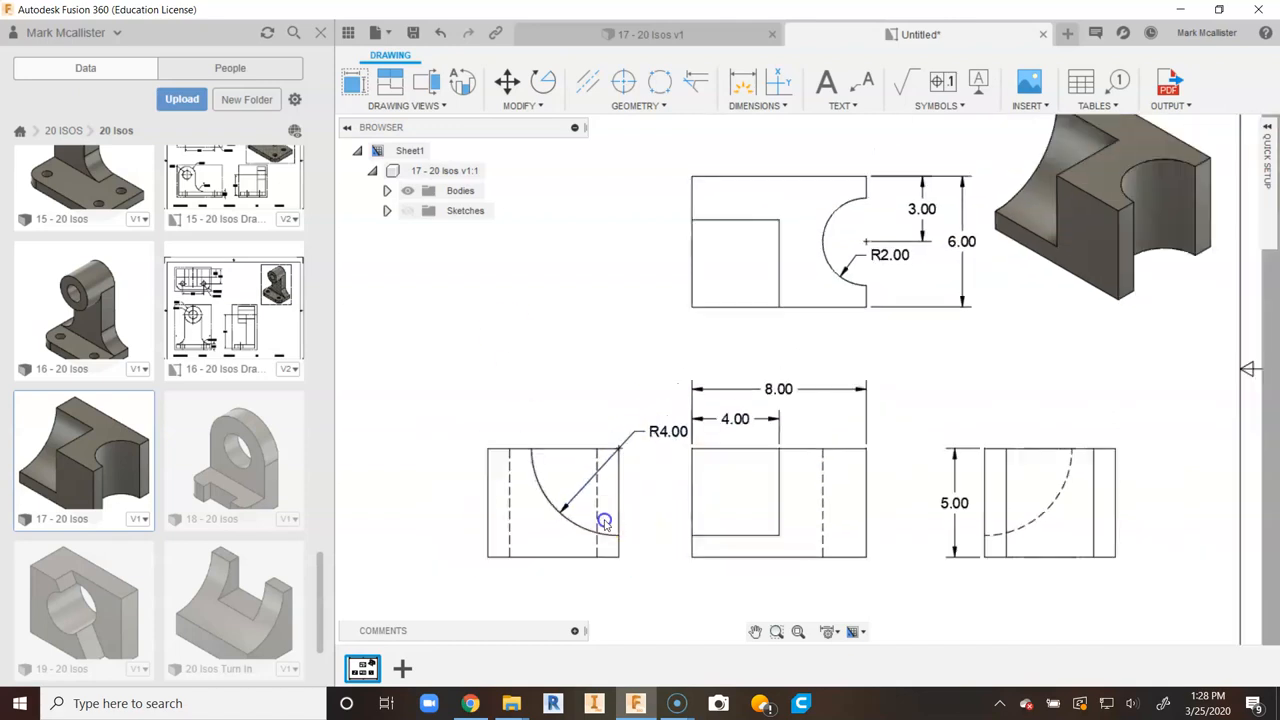
# Move the left side view away from the front view to open space around the radius dimension.
pyautogui.click(565, 512)
pyautogui.click(553, 502)
pyautogui.click(510, 503)
pyautogui.click(513, 415)
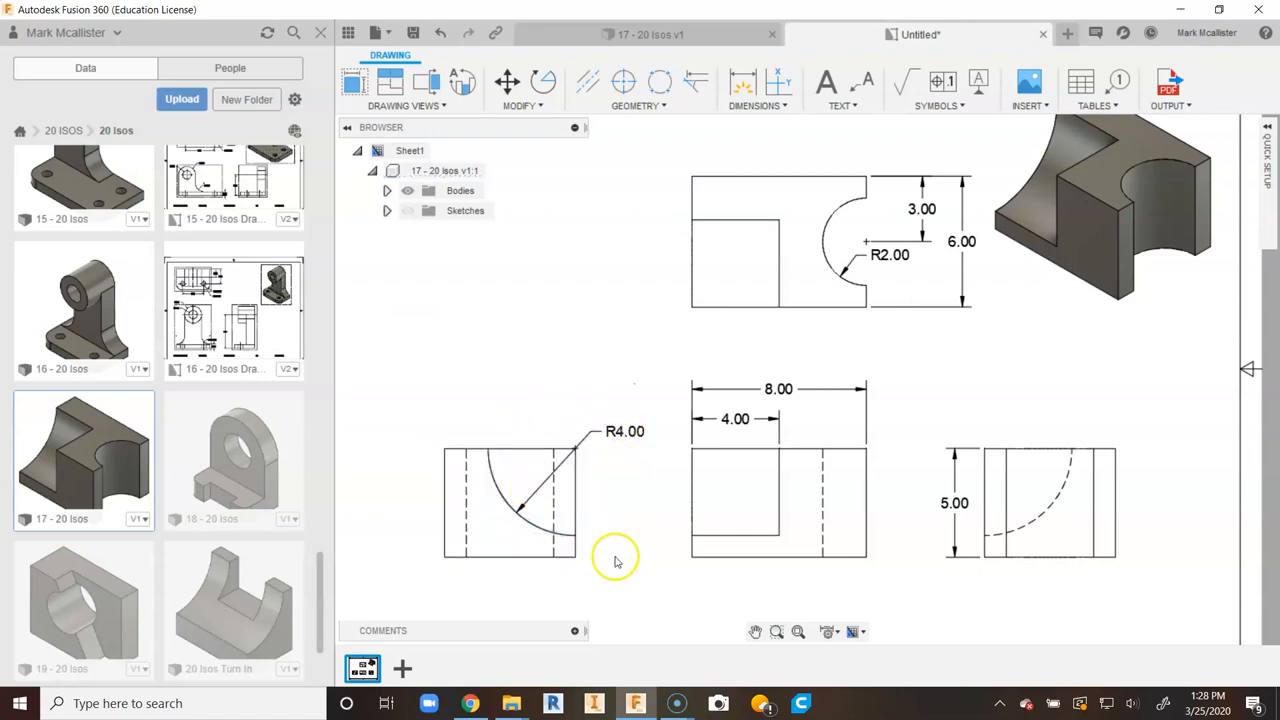
pyautogui.click(507, 500)
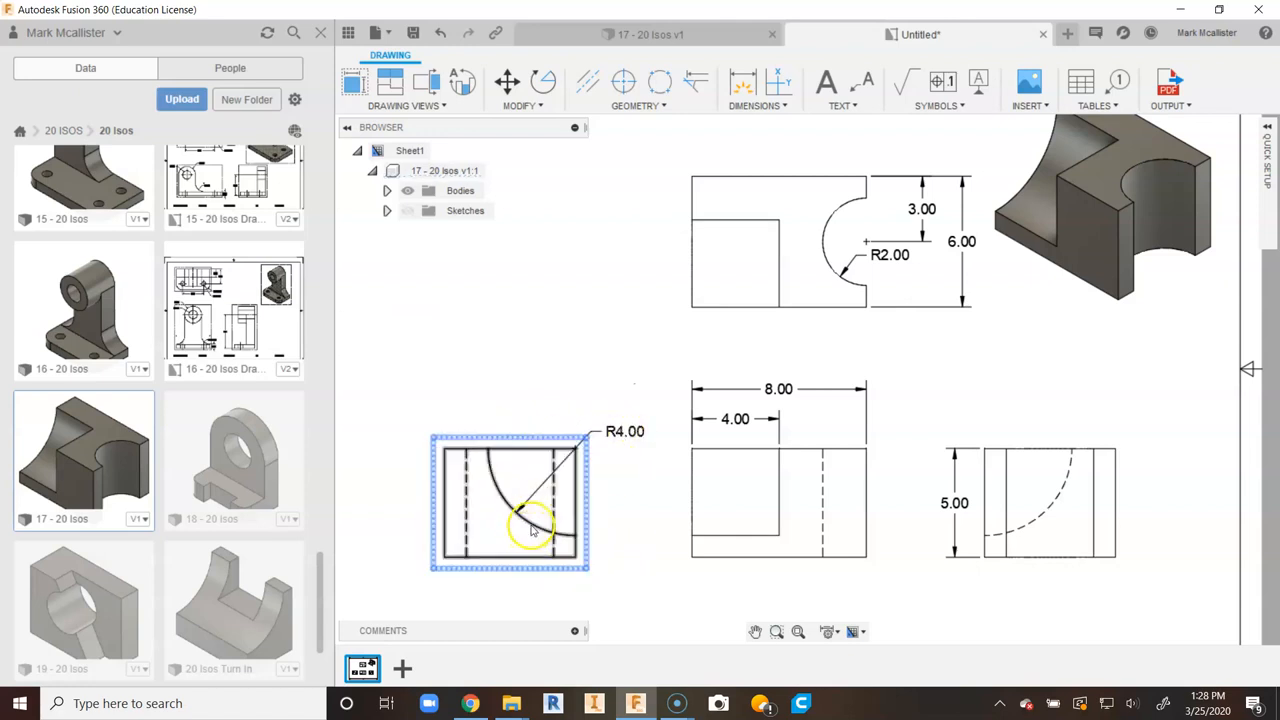
pyautogui.click(815, 502)
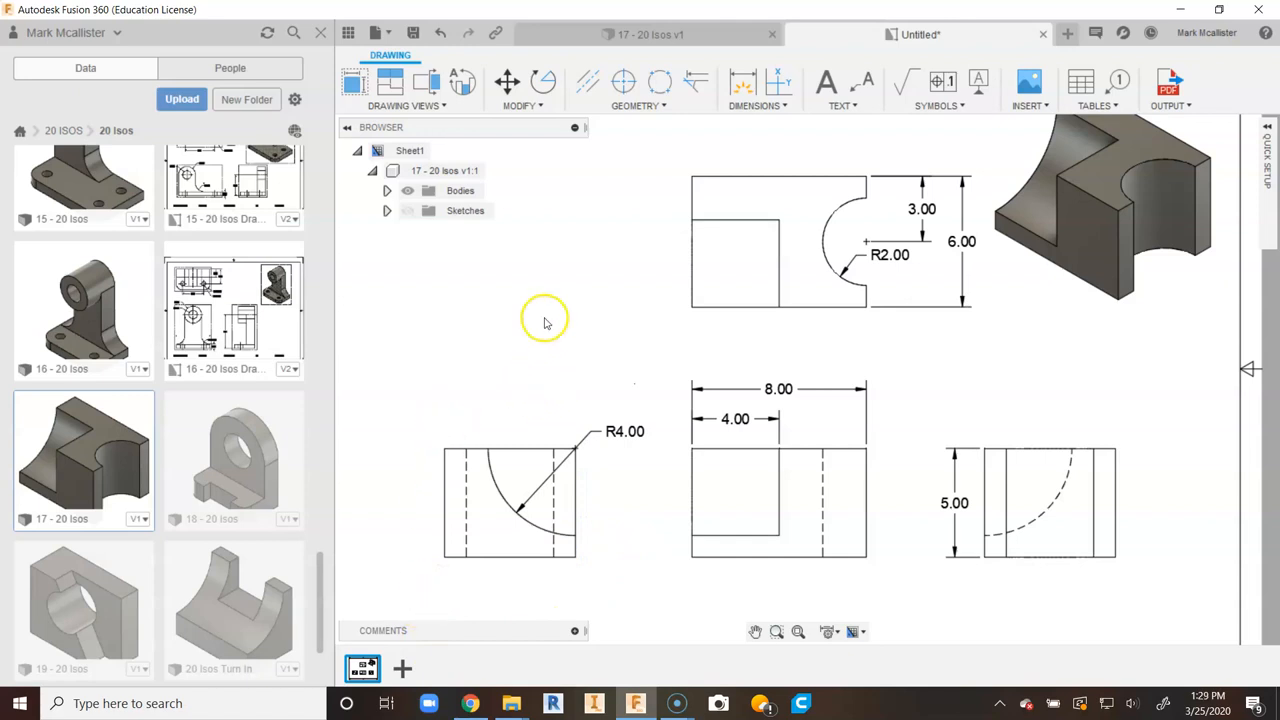
# Shift the aligned front and top views toward the left side view, and move the left side view outward to even the spacing.
pyautogui.scroll(-3, 593, 330)
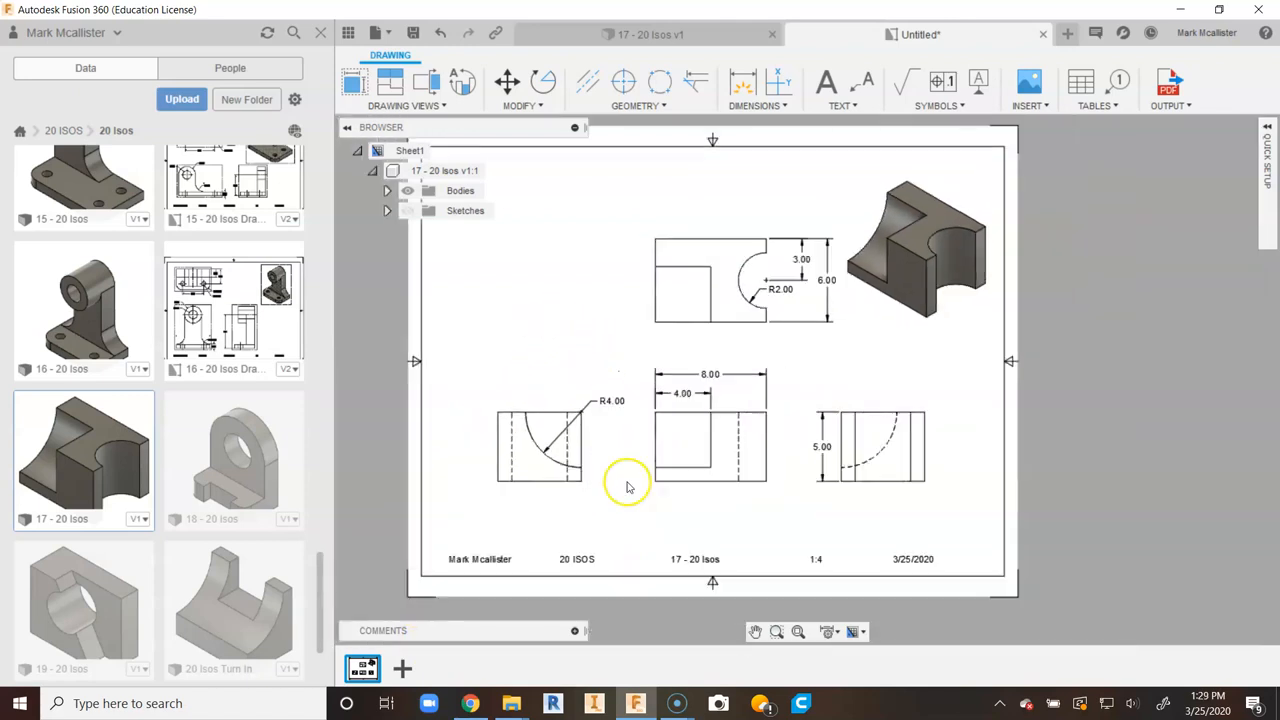
pyautogui.click(681, 467)
pyautogui.moveTo(710, 447); pyautogui.dragTo(677, 447)
pyautogui.click(566, 456)
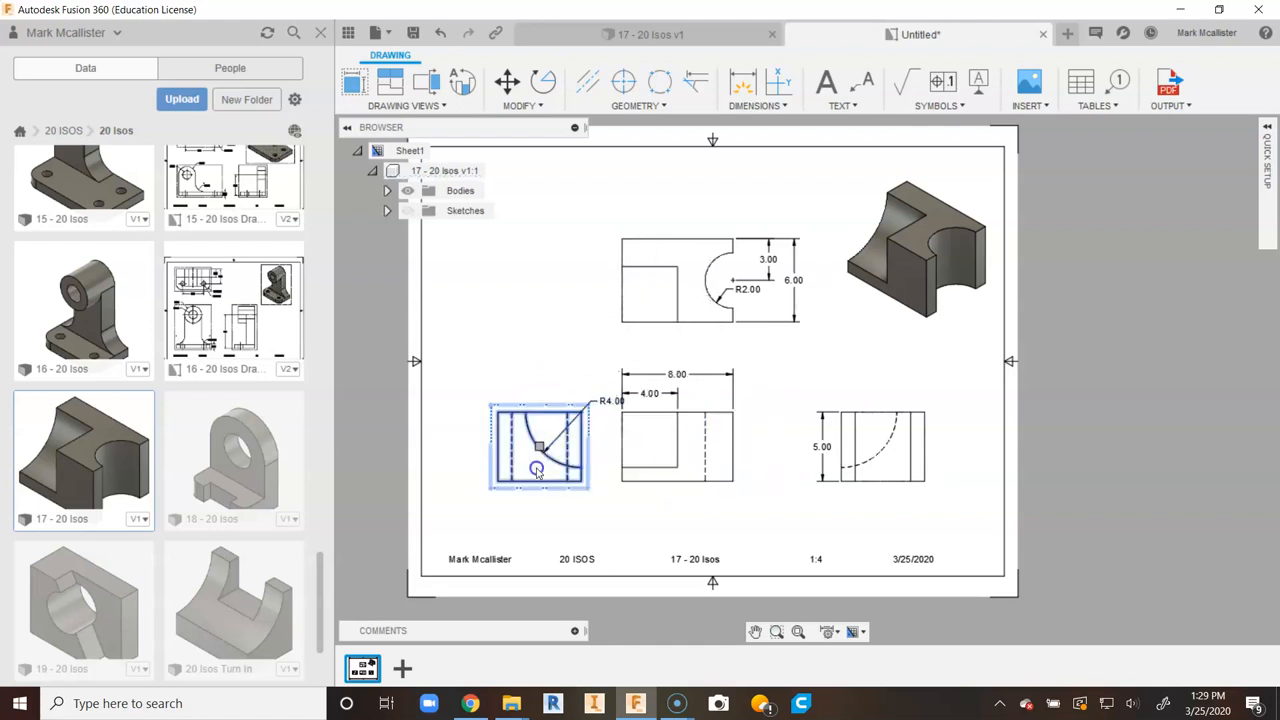
pyautogui.moveTo(528, 449); pyautogui.dragTo(499, 449)
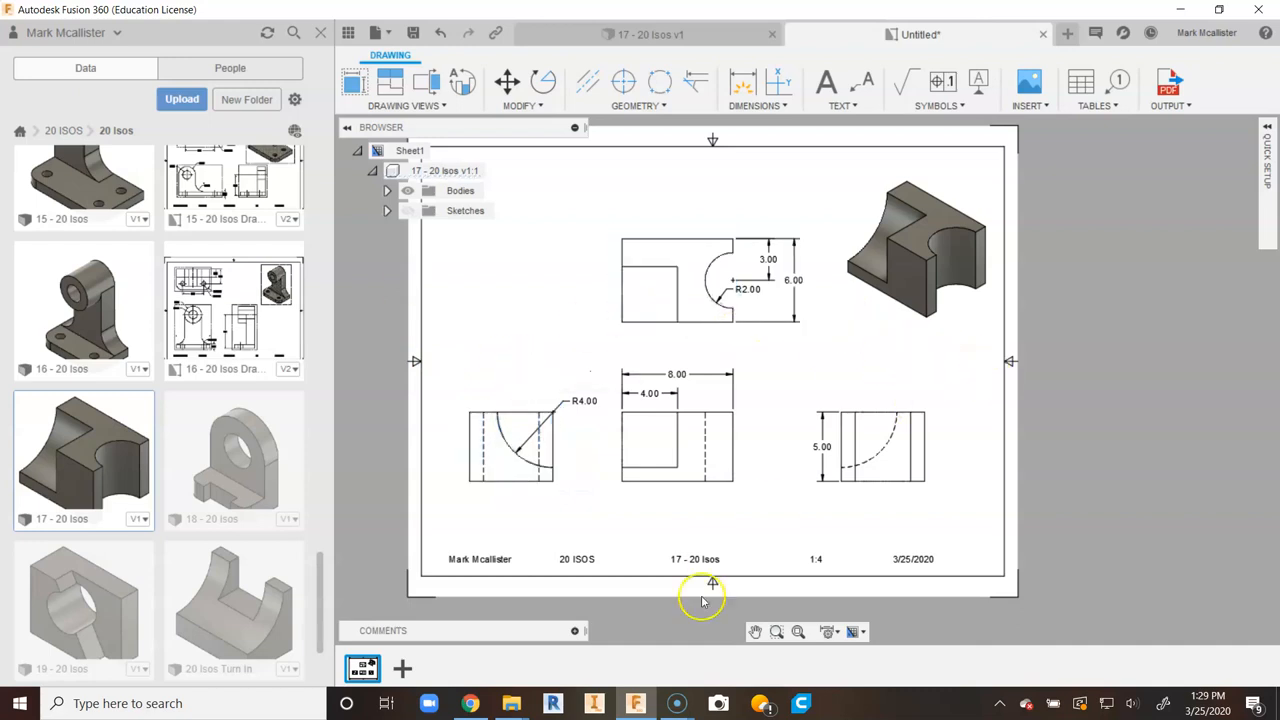
pyautogui.click(799, 632)
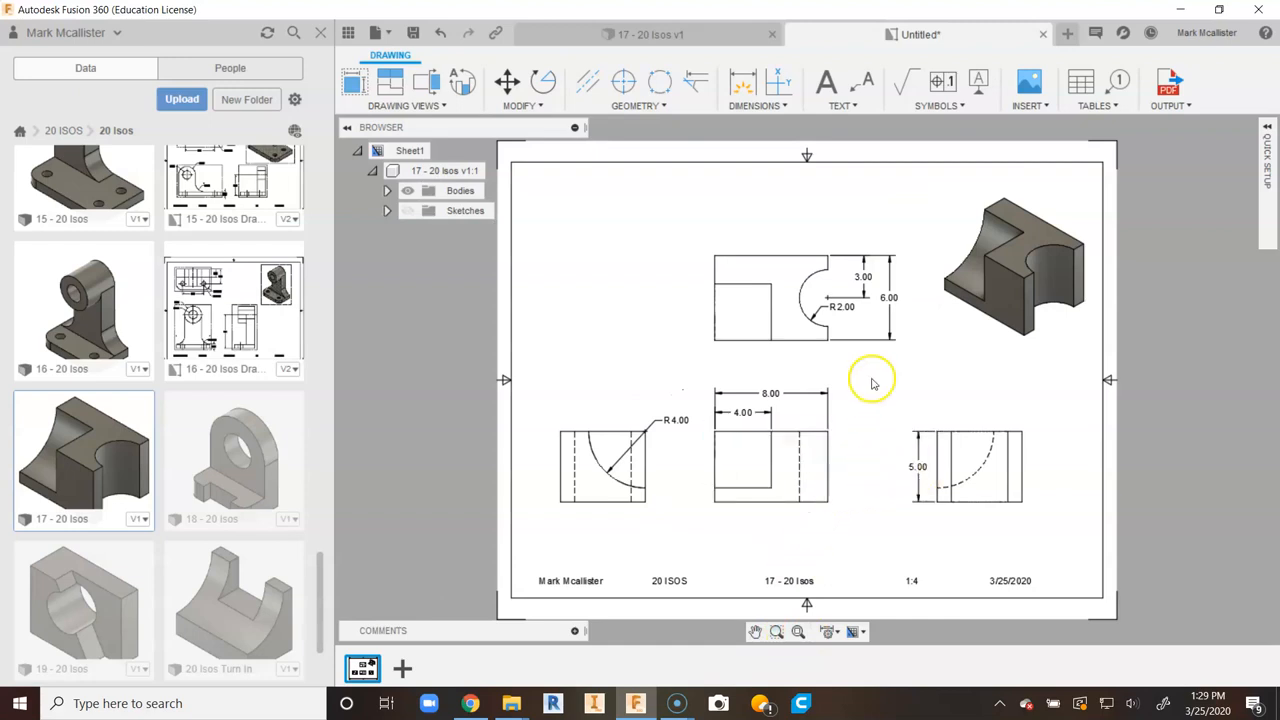
pyautogui.click(819, 446)
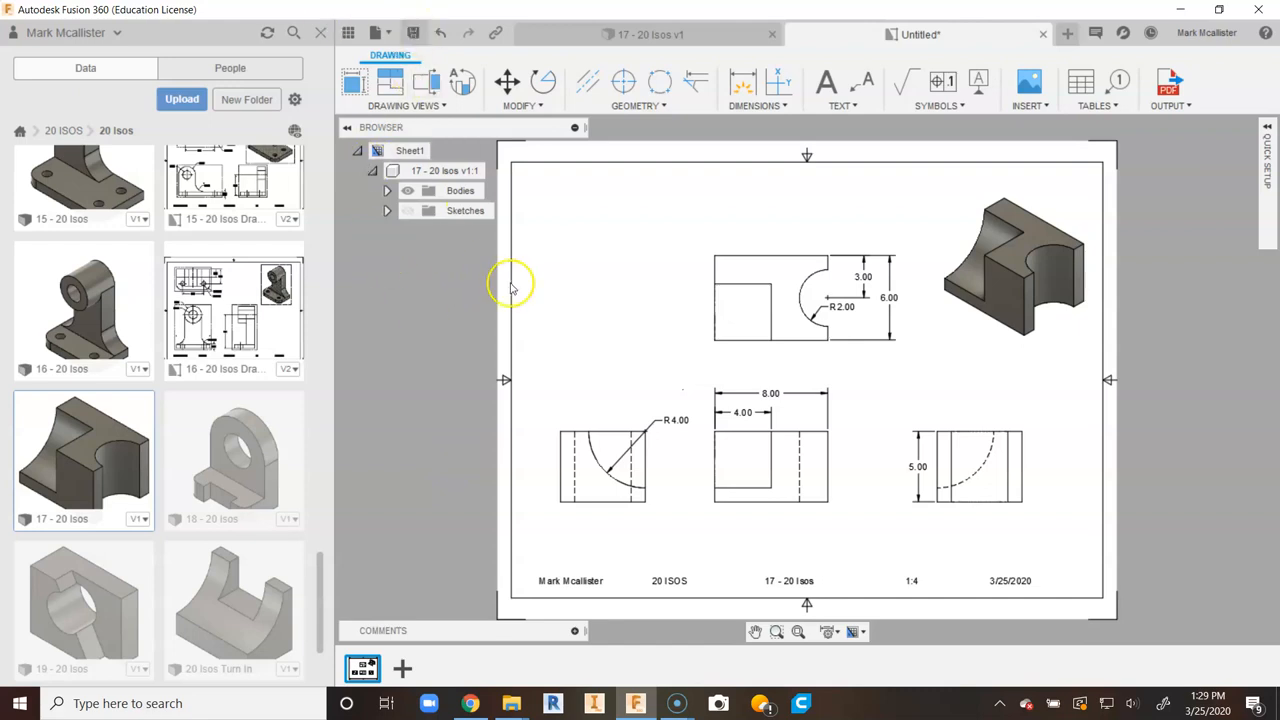
pyautogui.click(905, 355)
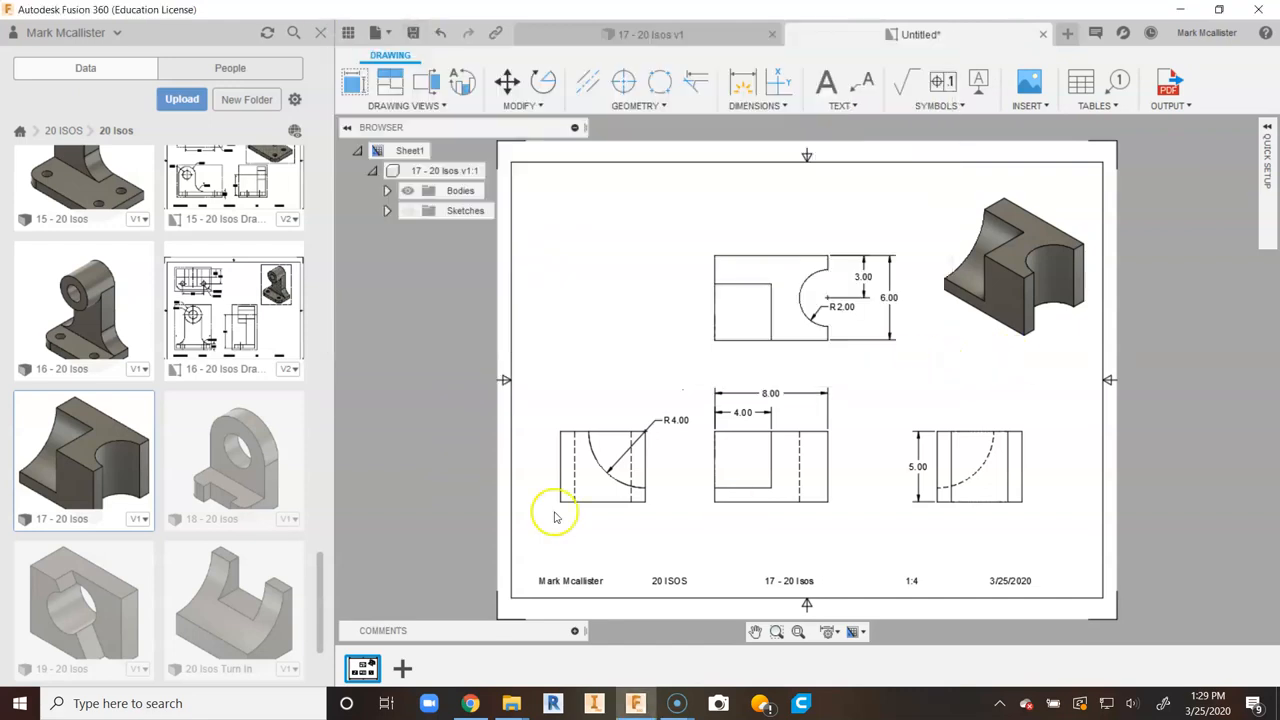